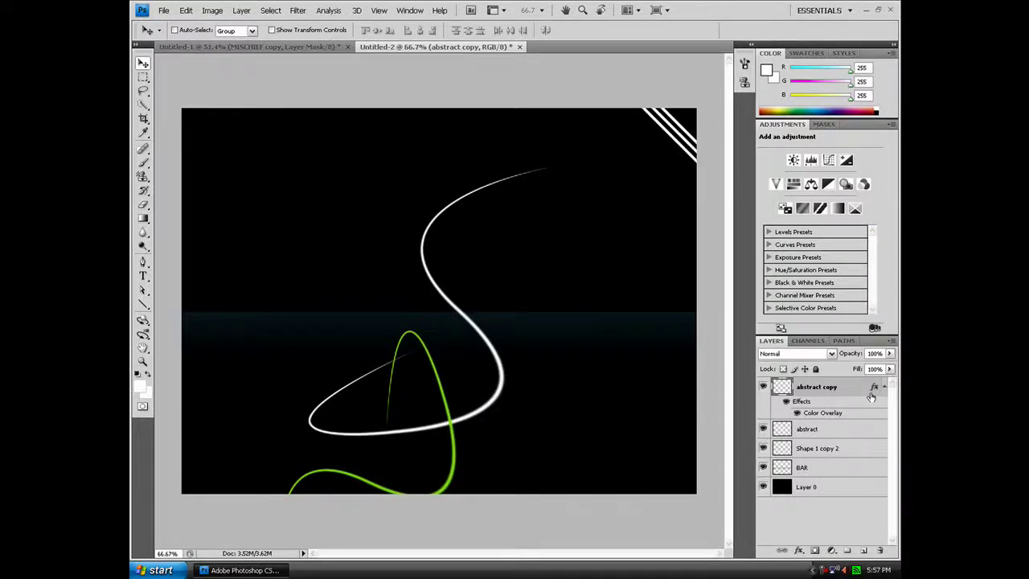
Duplicate the green curve, flip the copy horizontally, and scale it to 166% across the middle.
key(ctrl+j)
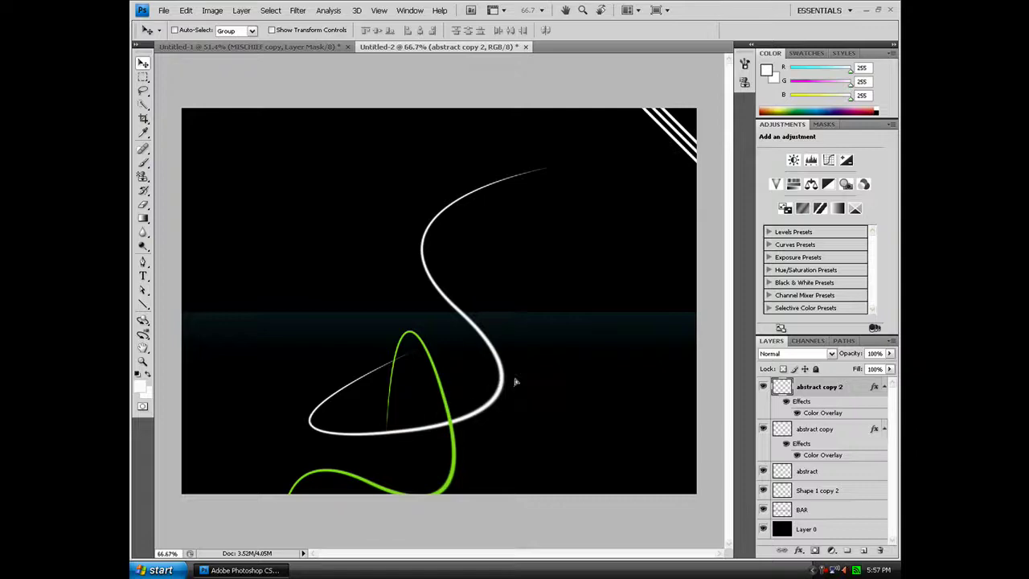
key(ctrl+t)
right_click(497, 415)
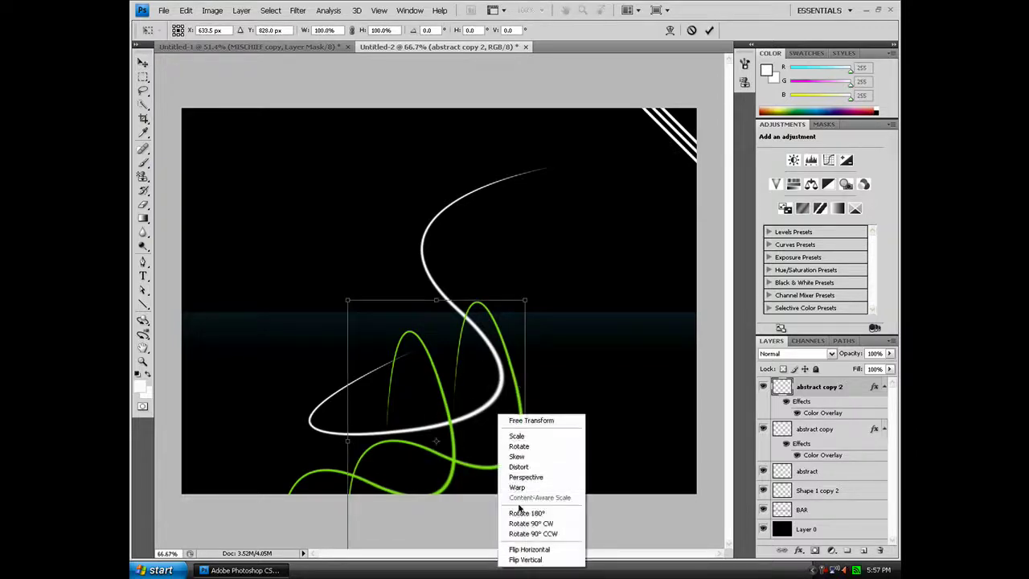
click(535, 550)
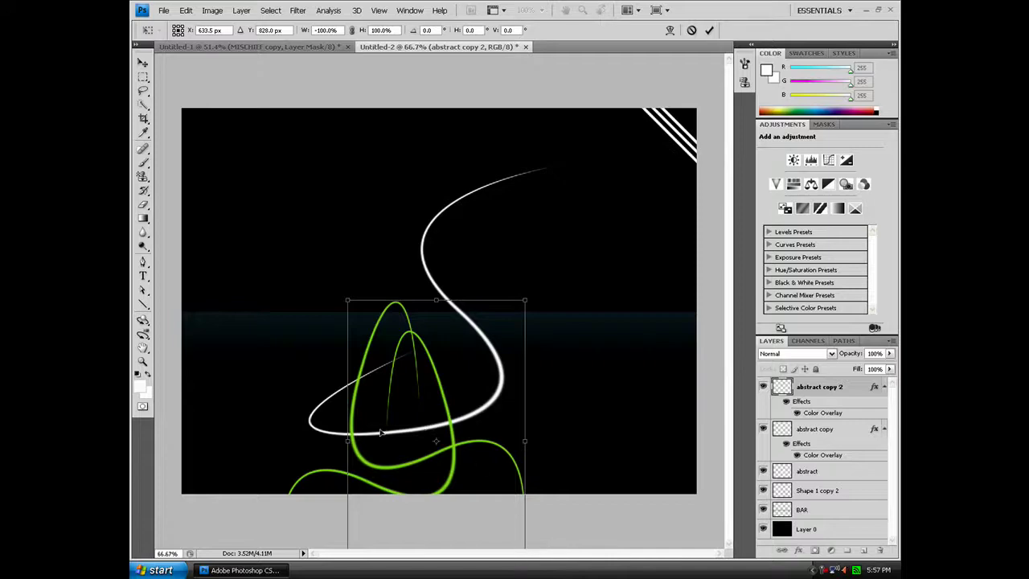
drag(378, 437, 487, 413)
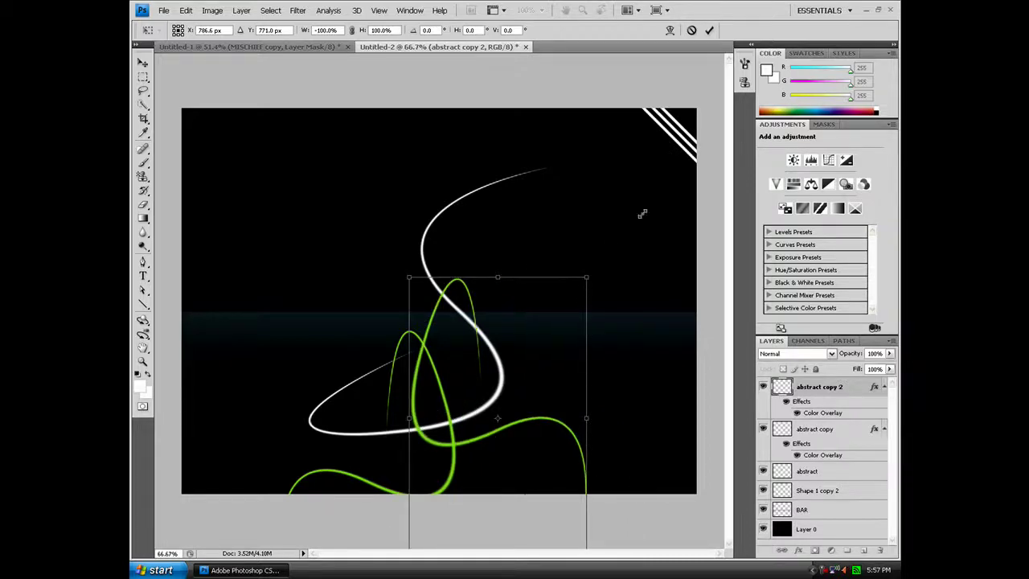
drag(728, 88, 707, 88)
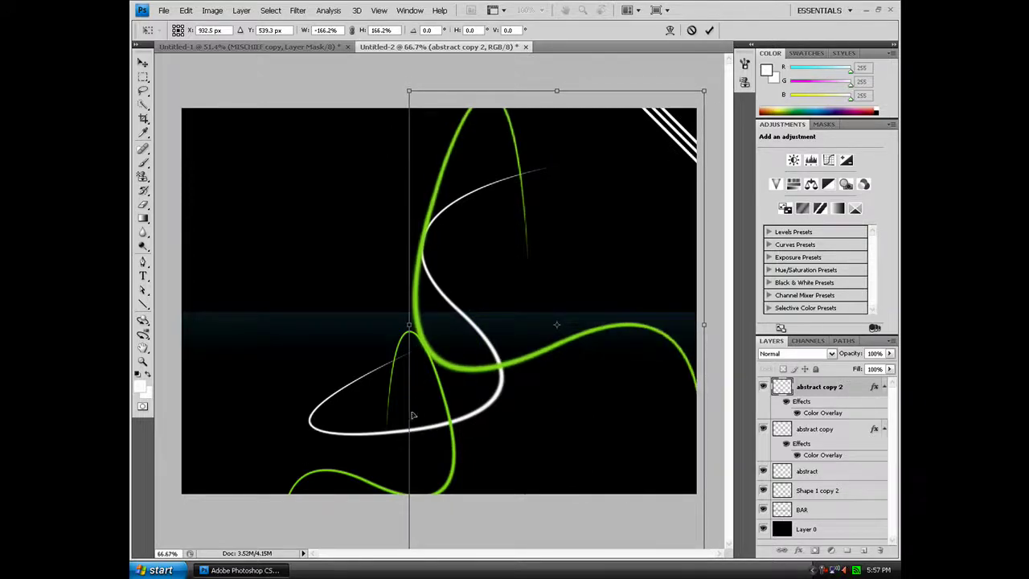
drag(415, 349, 408, 474)
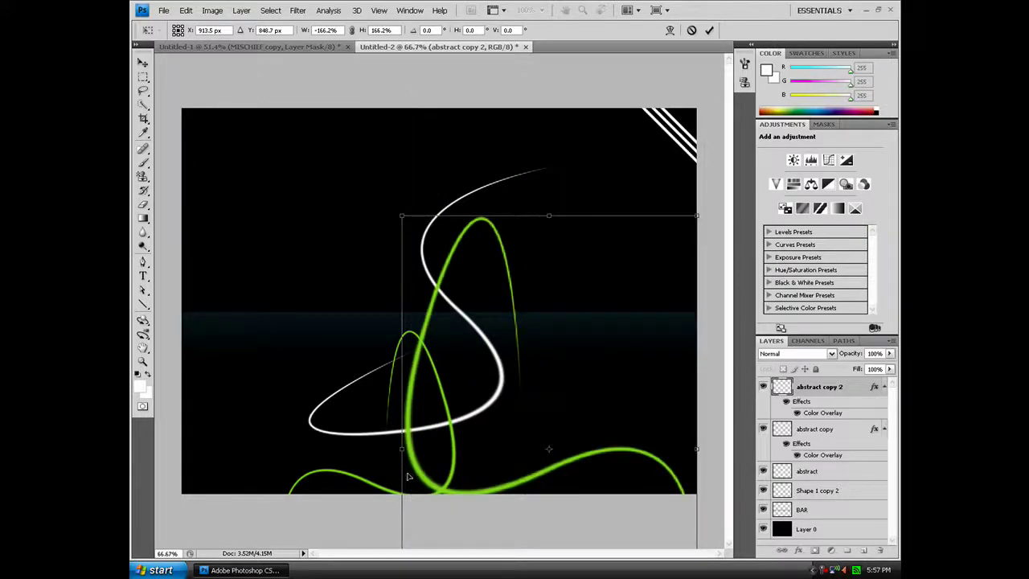
key(Return)
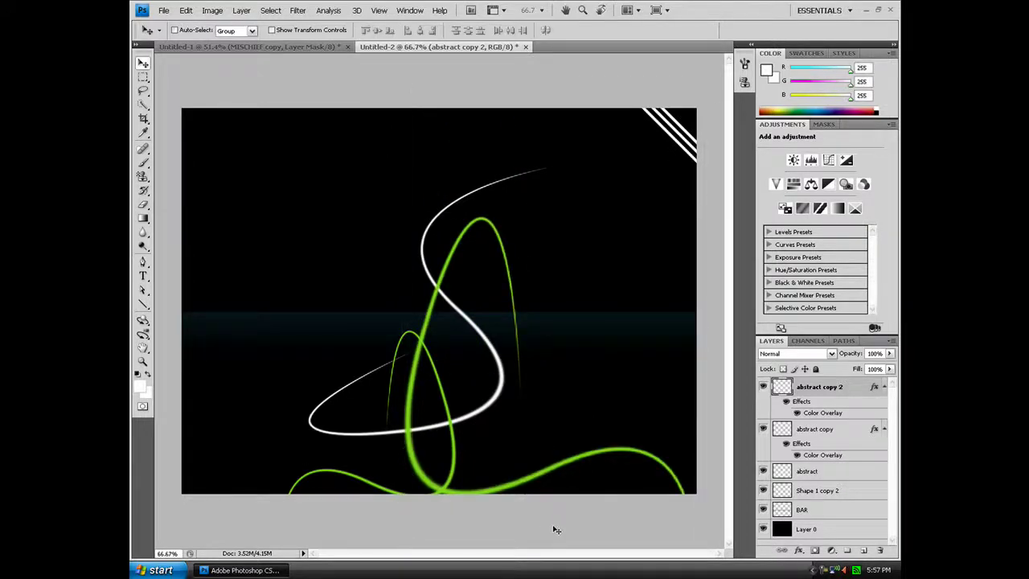
Change the abstract copy 2 Color Overlay from green to light blue (0ba2da).
double_click(874, 388)
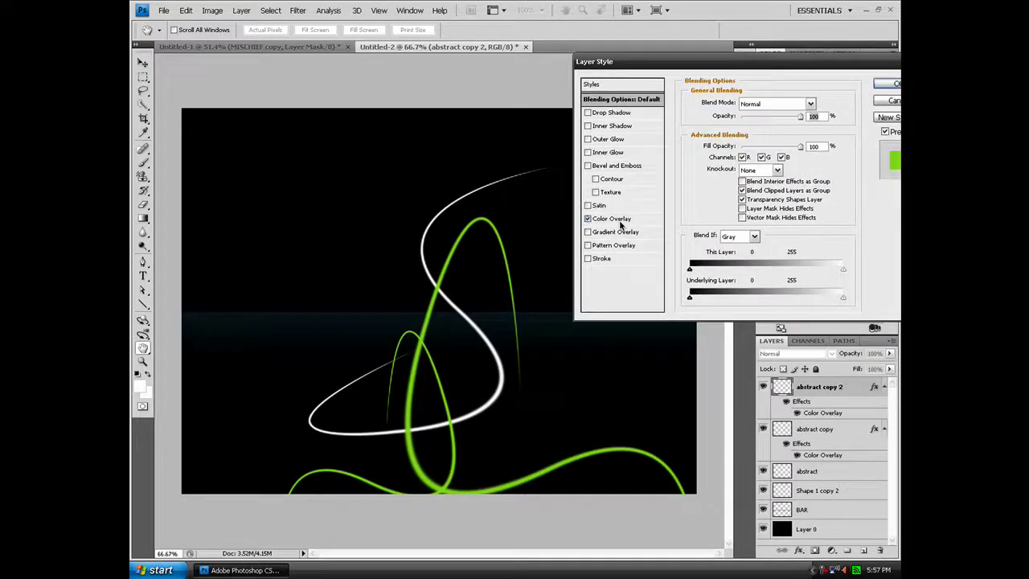
click(611, 219)
click(802, 103)
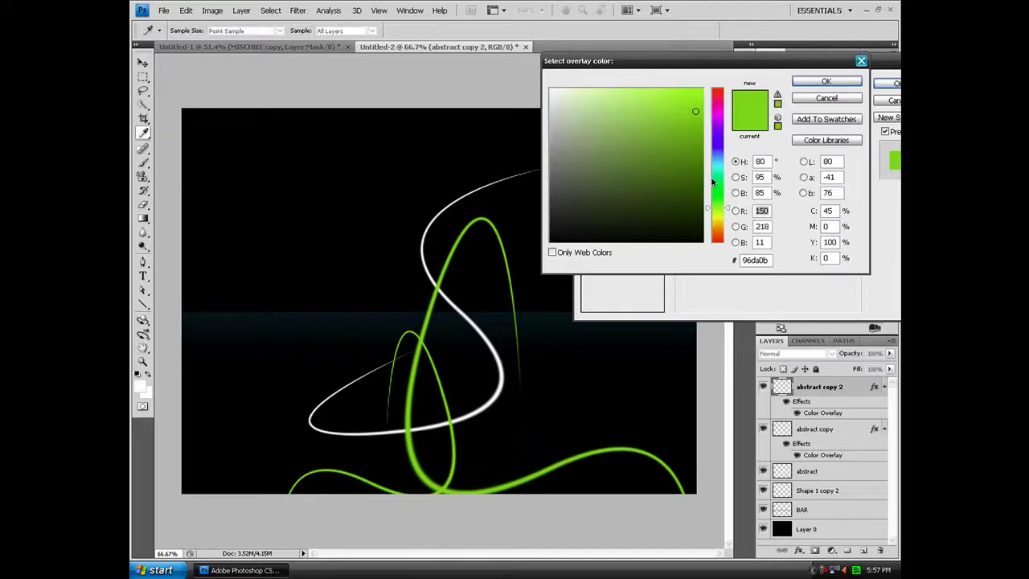
click(722, 157)
drag(696, 117, 664, 77)
click(826, 81)
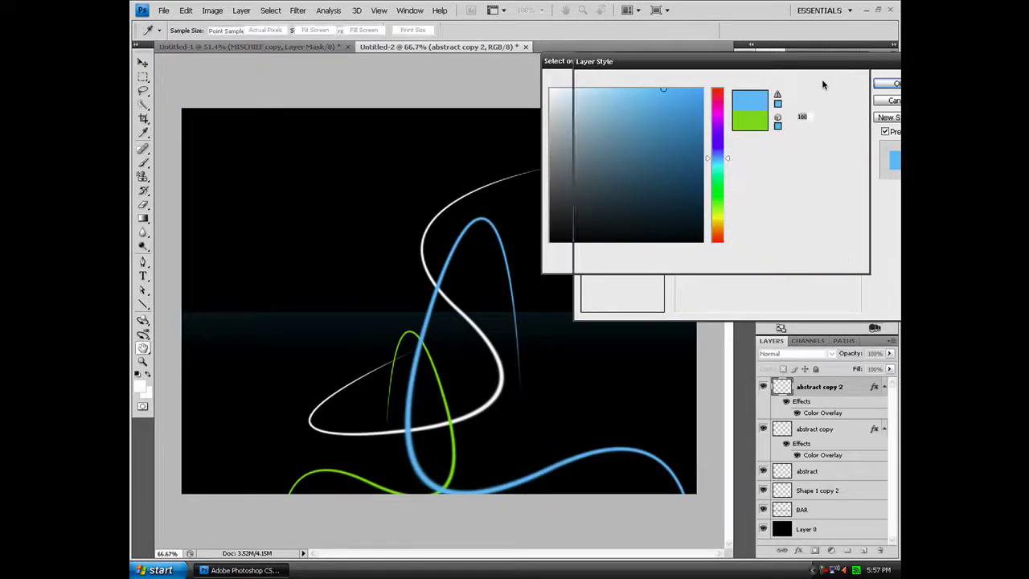
click(889, 83)
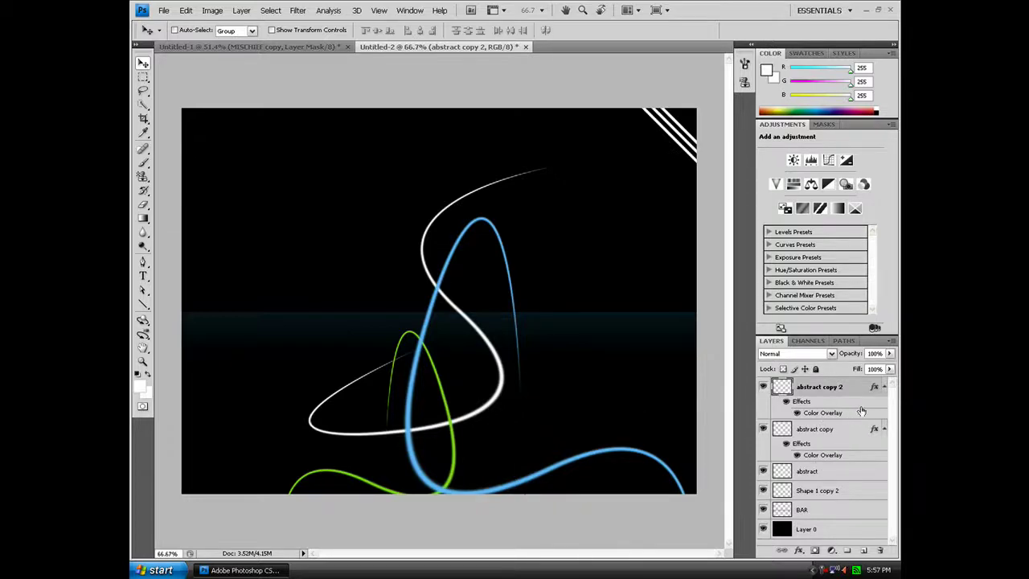
Merge the abstract, abstract copy and abstract copy 2 layers and move the curves right and up.
click(807, 474)
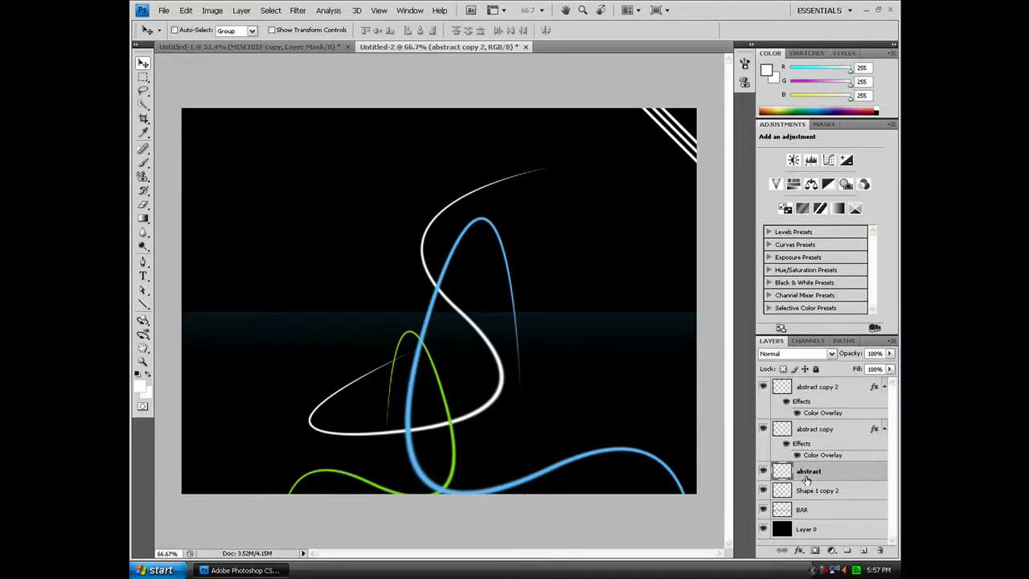
shift+click(832, 429)
shift+click(834, 386)
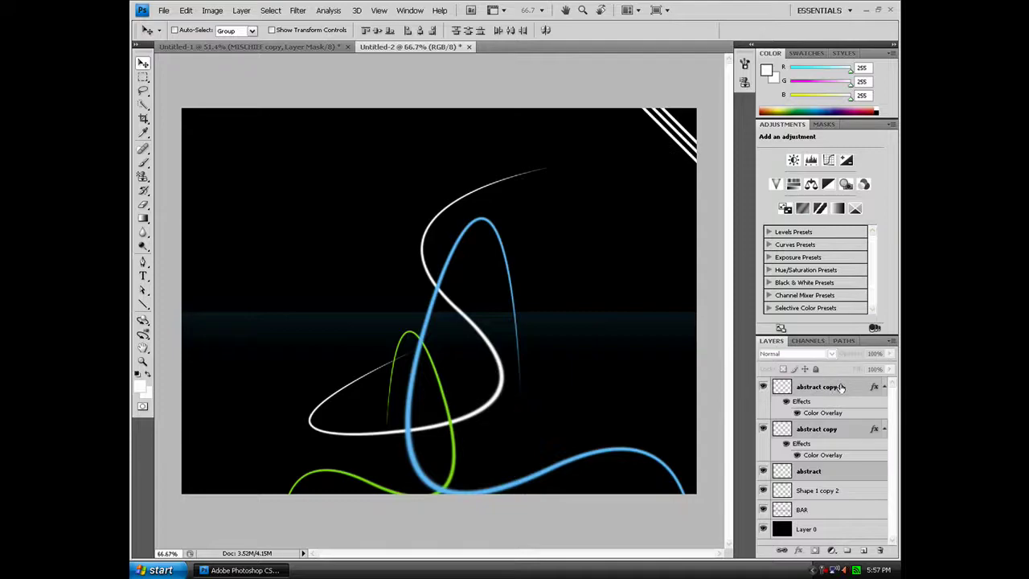
right_click(844, 389)
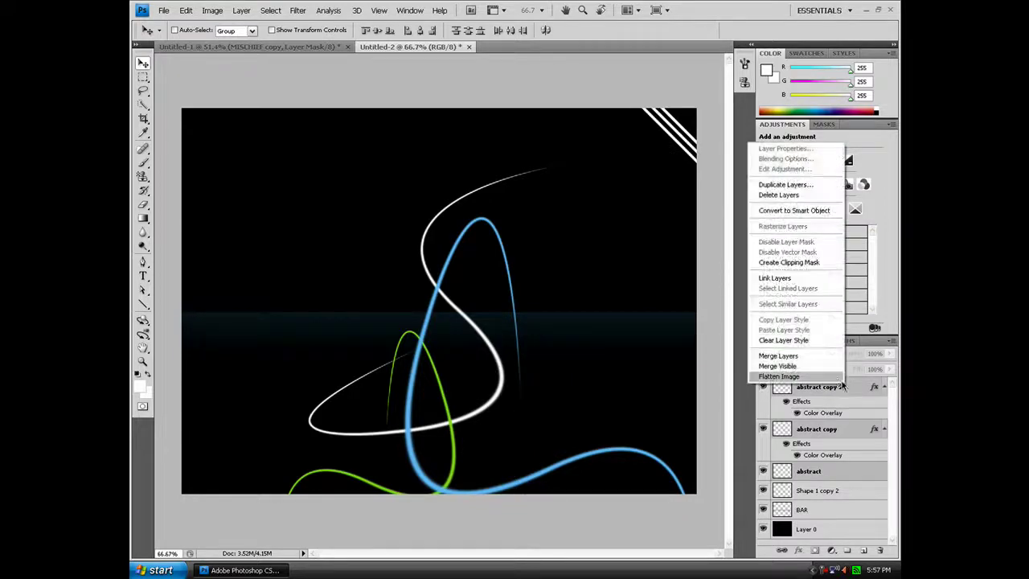
click(799, 356)
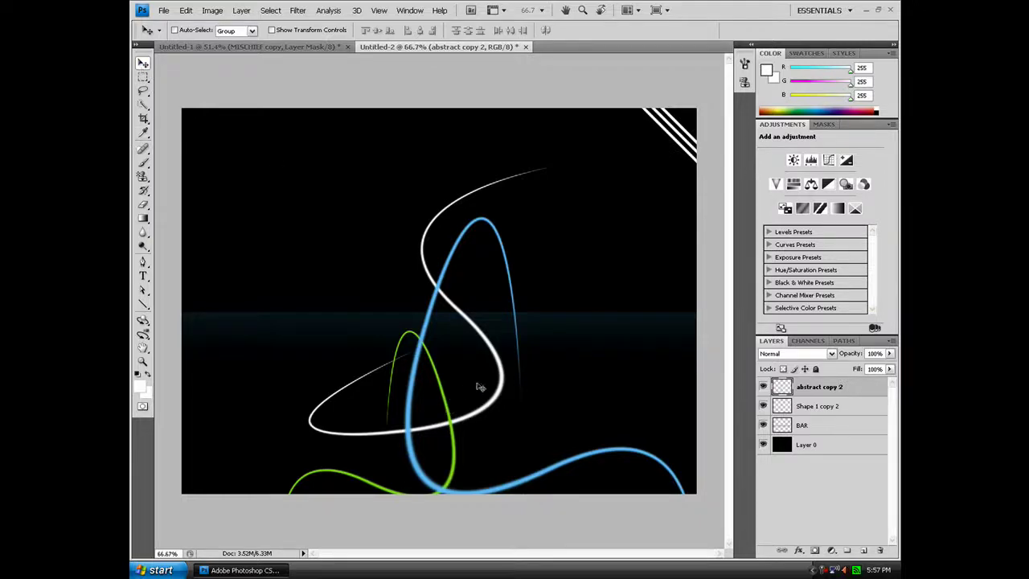
drag(563, 322, 528, 363)
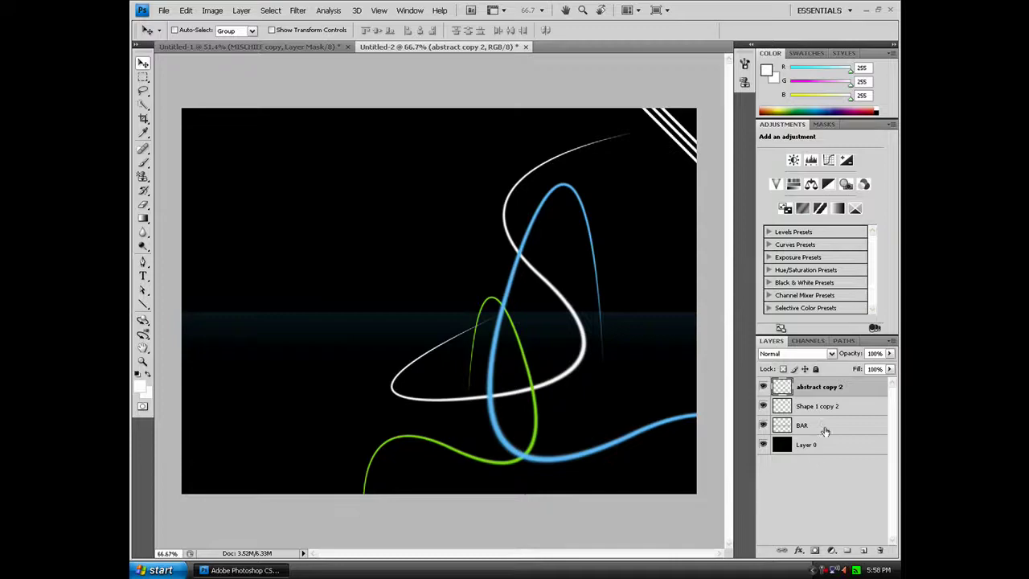
click(283, 571)
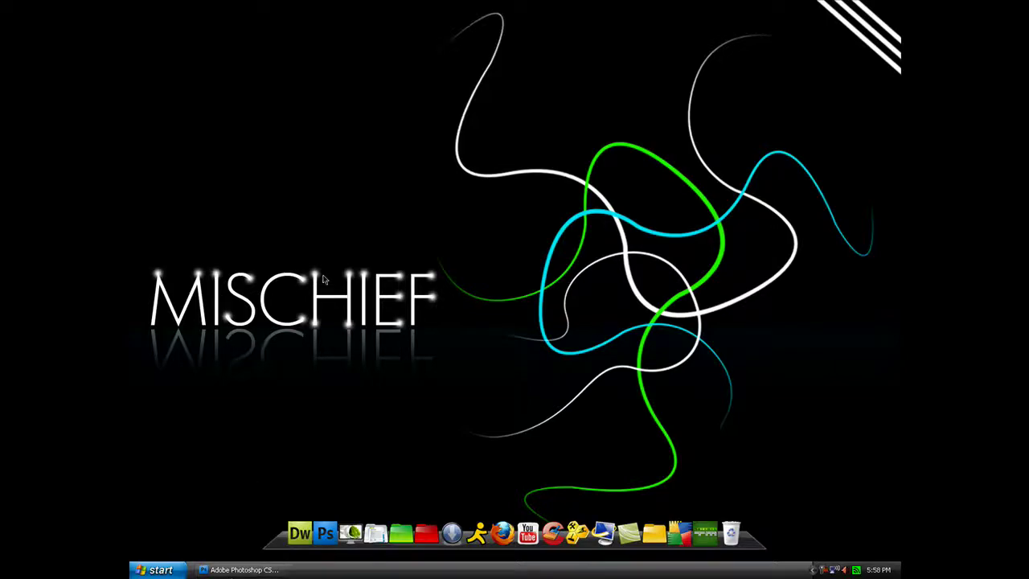
key(alt+Tab)
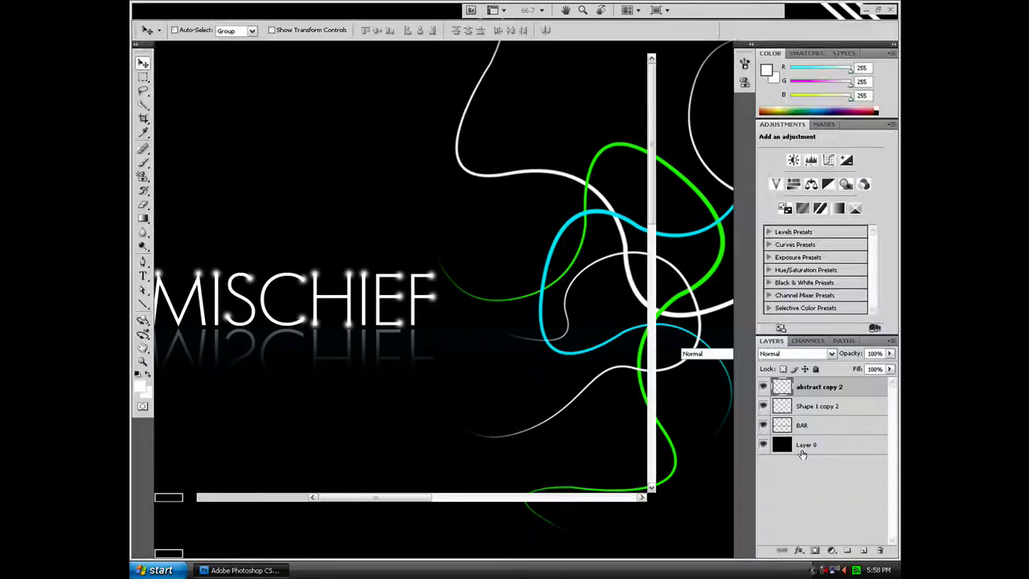
click(860, 551)
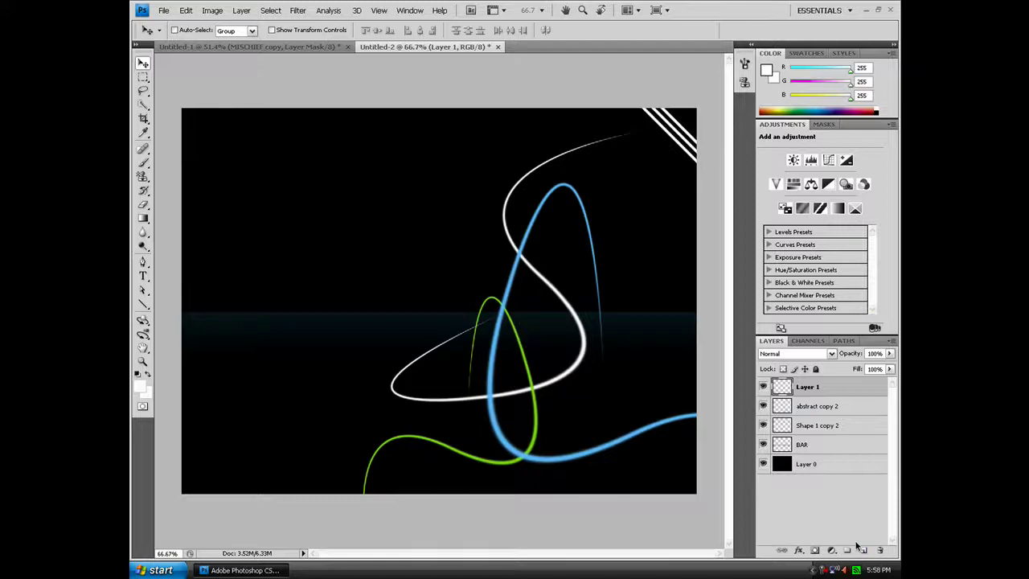
Undo the empty layer and type MISCHIEF in white Futura Lt Light on the left of the image.
key(ctrl+z)
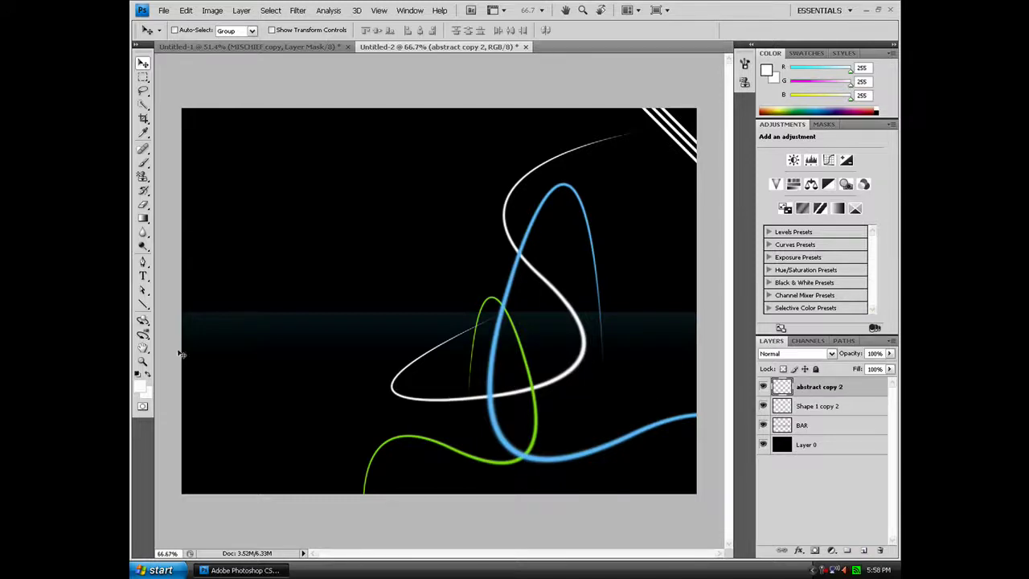
click(143, 276)
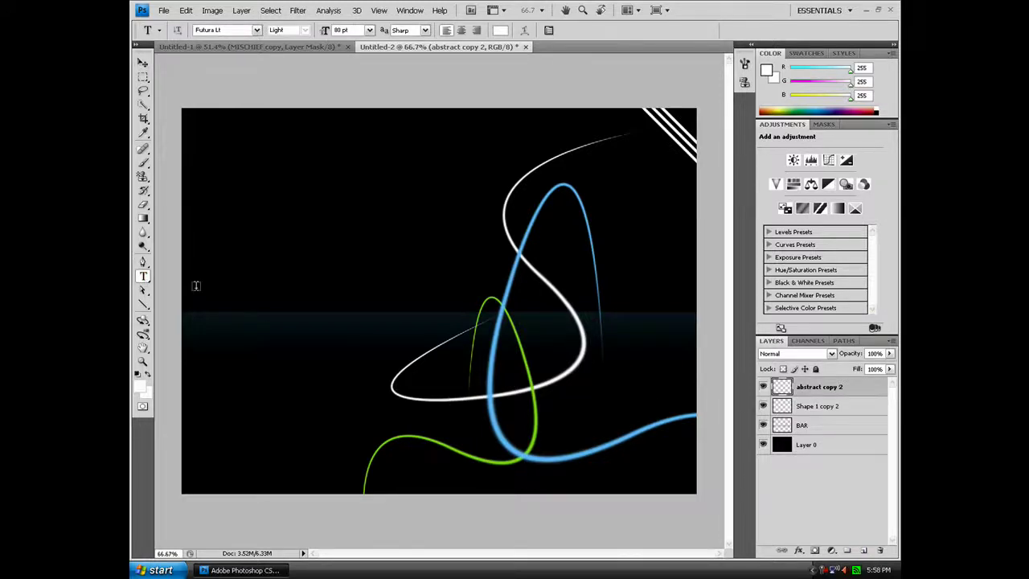
click(226, 295)
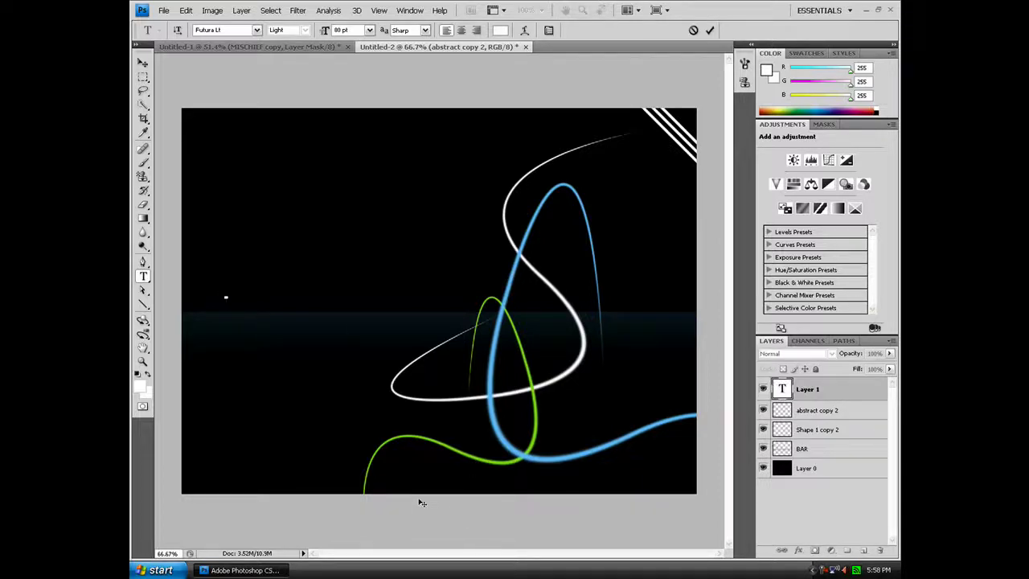
text(m)
key(BackSpace)
text(MISCHIEF)
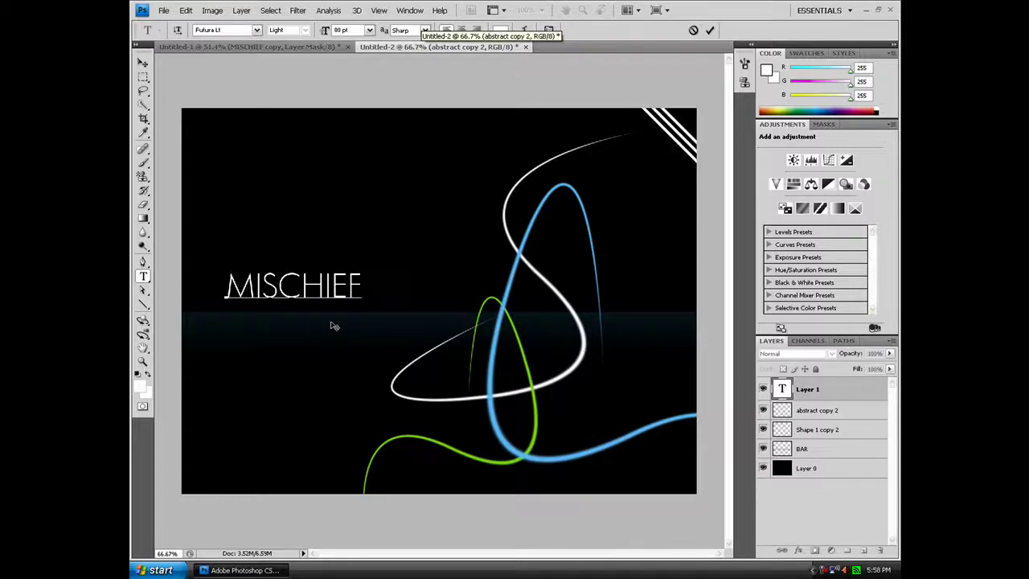
key(Left)
key(Delete)
text(P)
key(BackSpace)
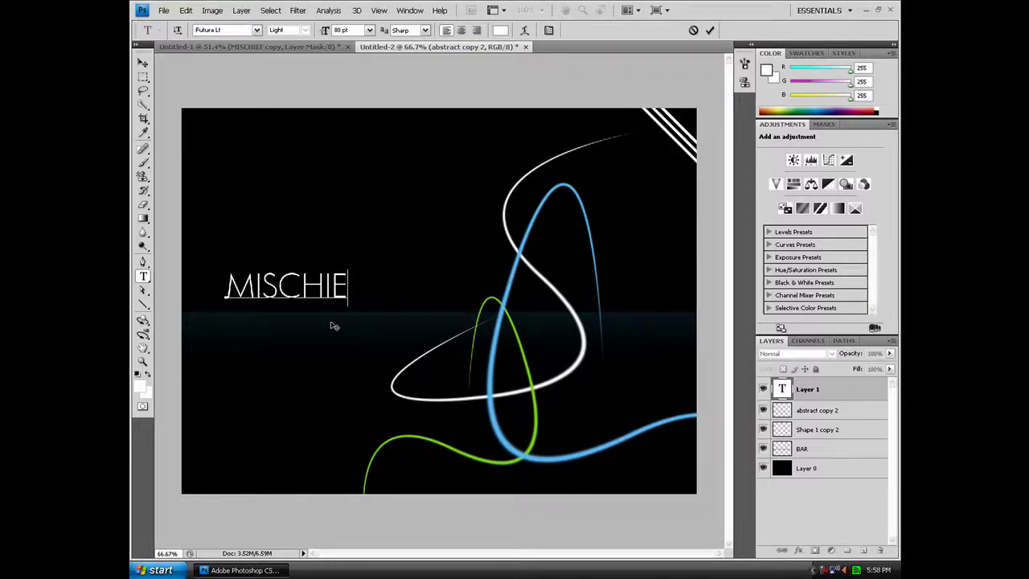
text(q)
key(BackSpace)
text(q)
key(BackSpace)
text(F)
Set the MISCHIEF text size to 90 pt.
key(ctrl+a)
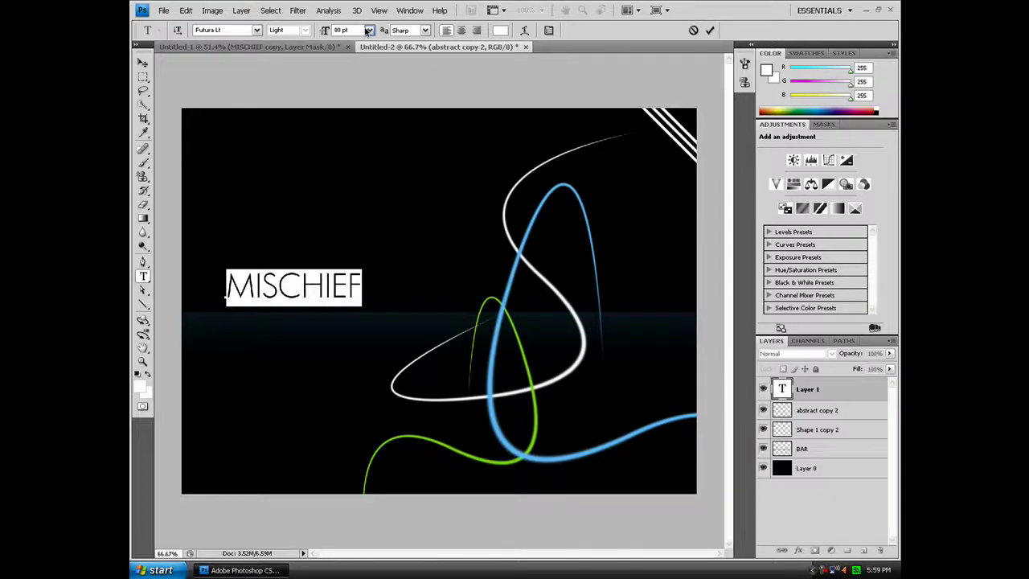
click(341, 29)
text(30)
key(Return)
text(90)
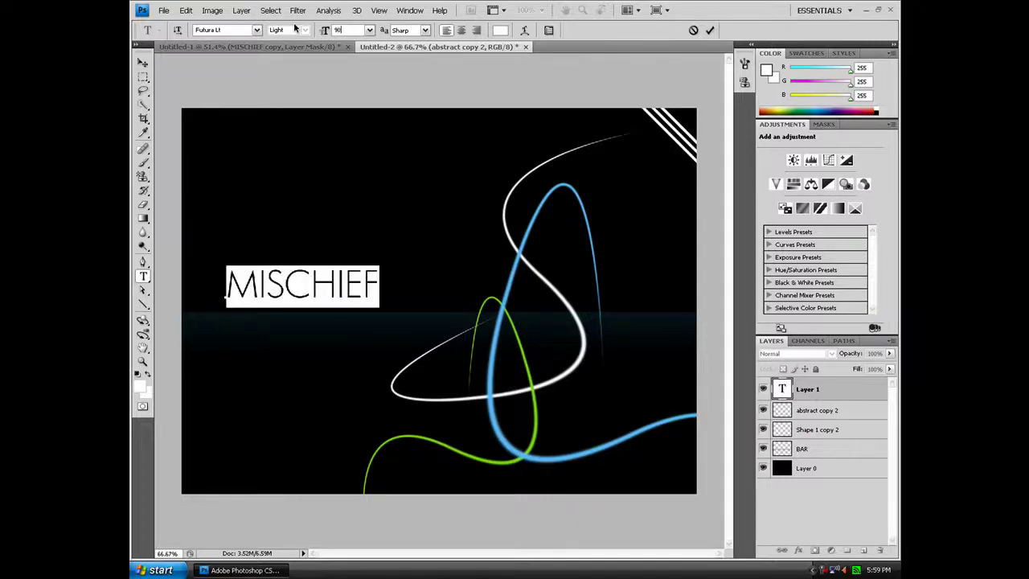
Commit the text and move MISCHIEF left and down onto the horizon bar.
click(142, 62)
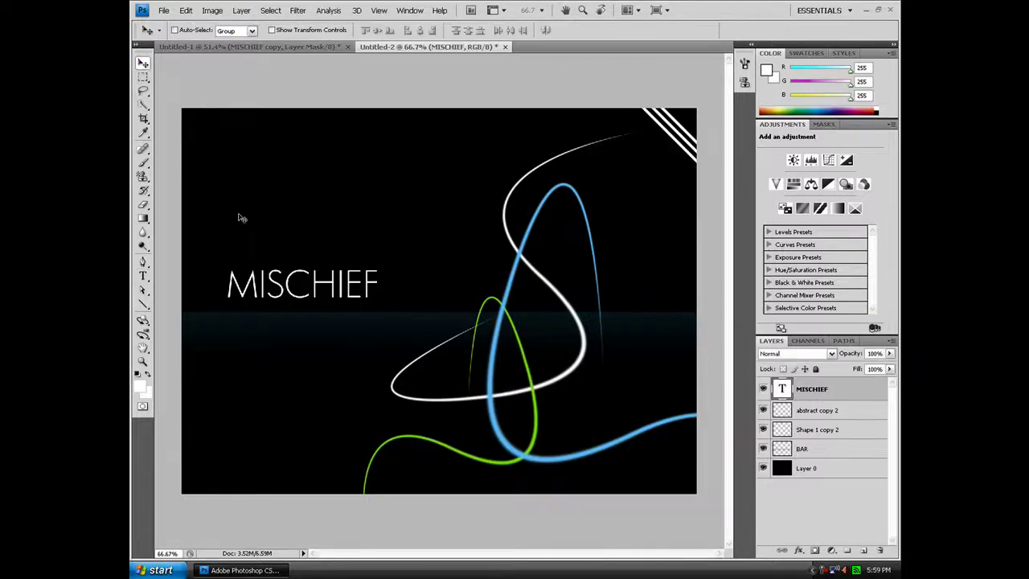
drag(266, 290, 251, 303)
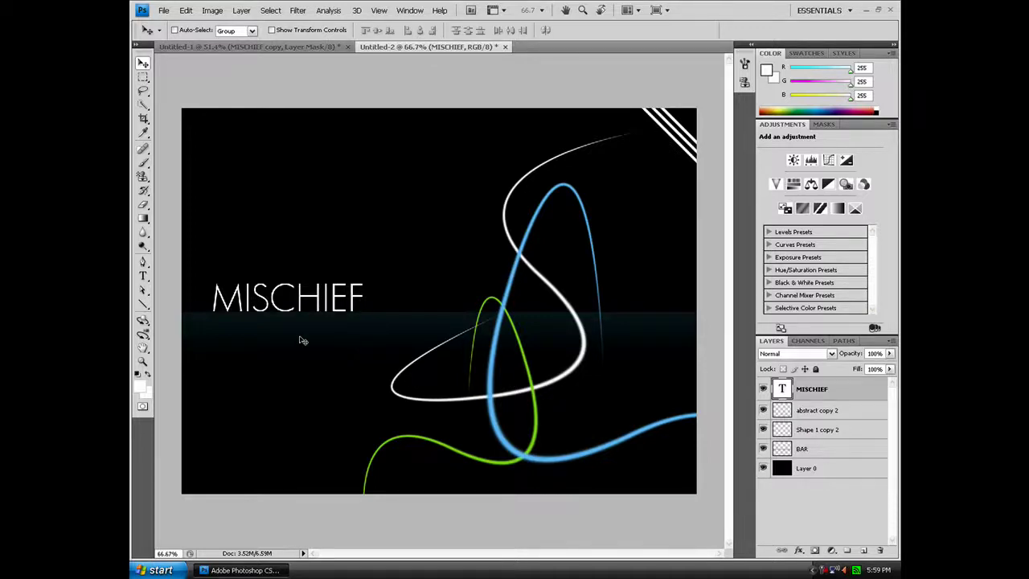
scroll(290, 334, up, 5)
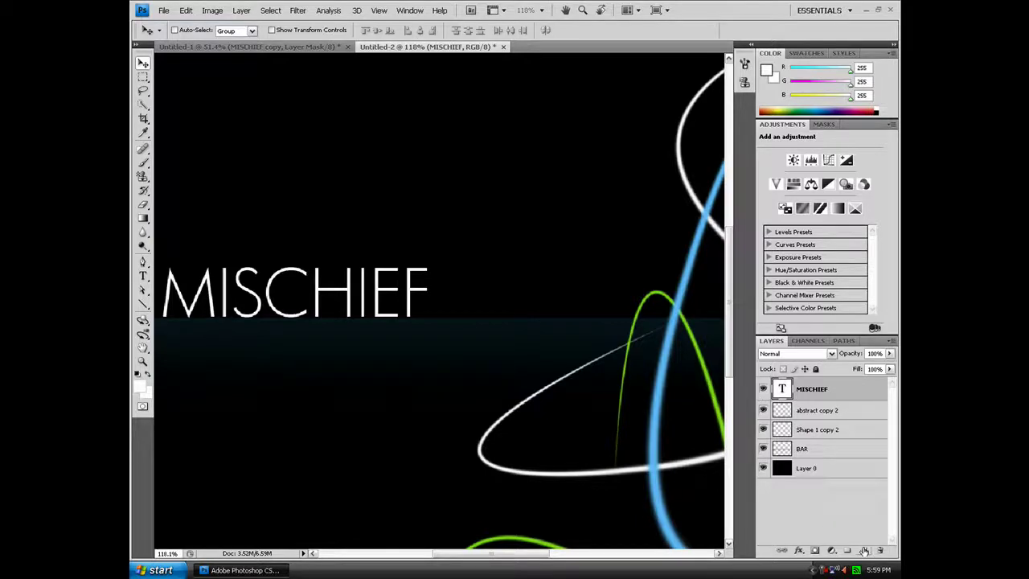
Add a new empty layer above MISCHIEF named bulbs.
click(863, 550)
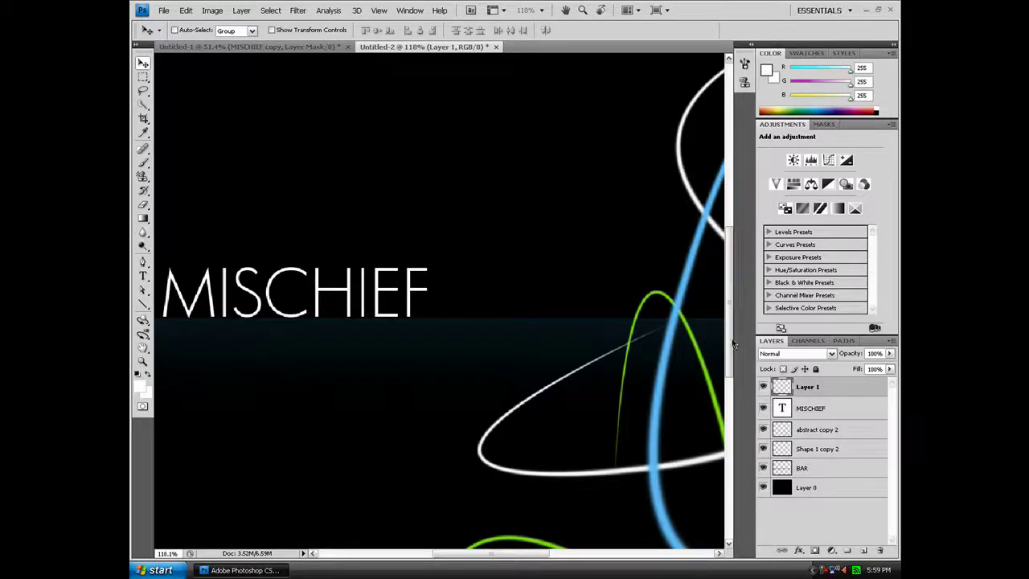
double_click(806, 388)
text(bulb)
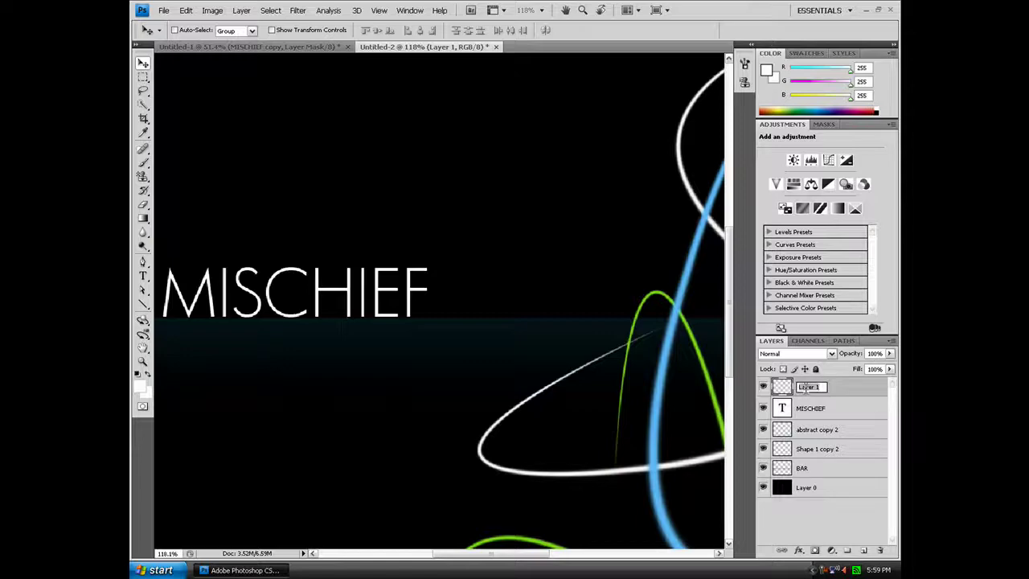
text(s)
key(Return)
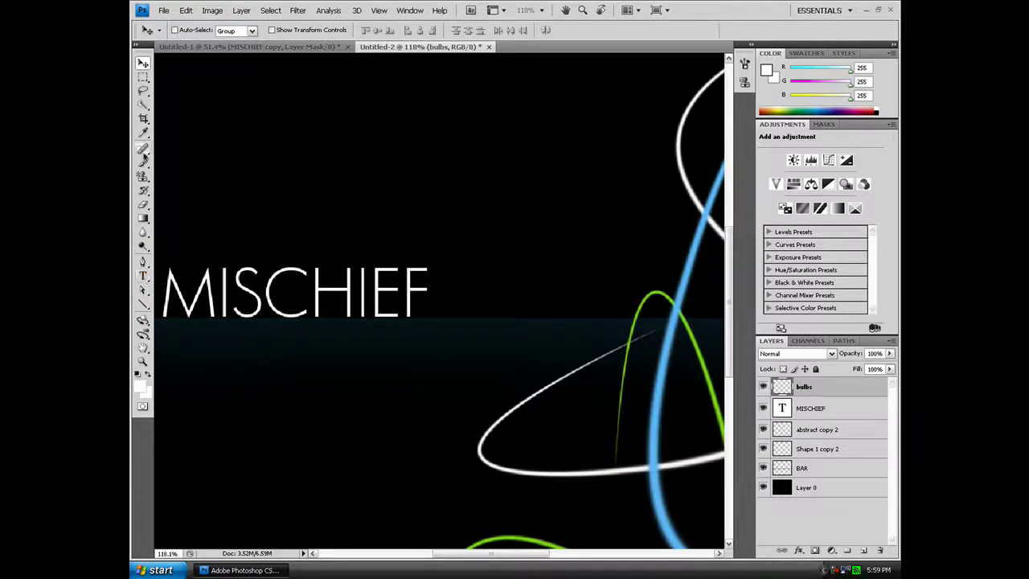
Set up a soft round brush at 18 px diameter.
click(143, 163)
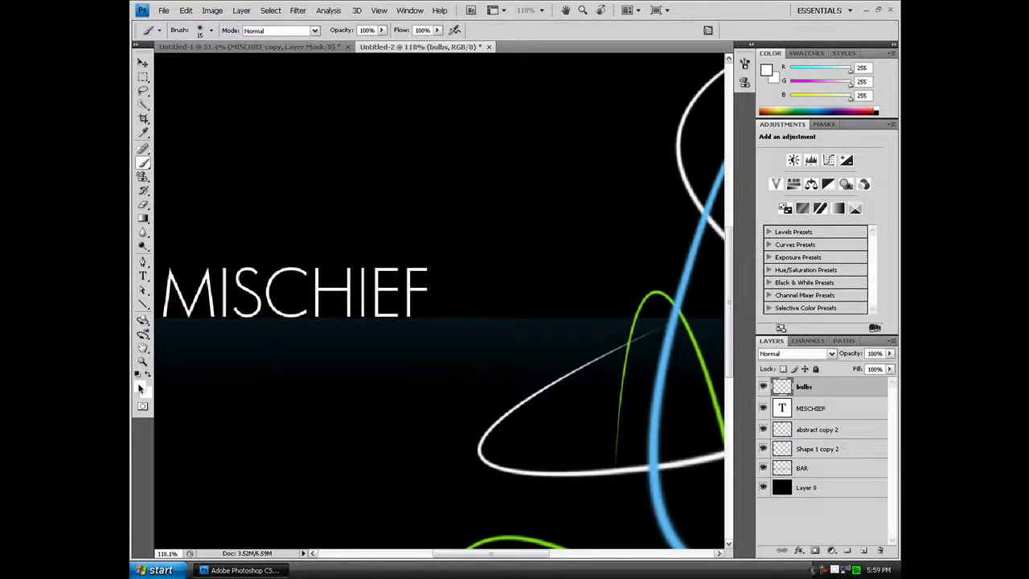
right_click(355, 203)
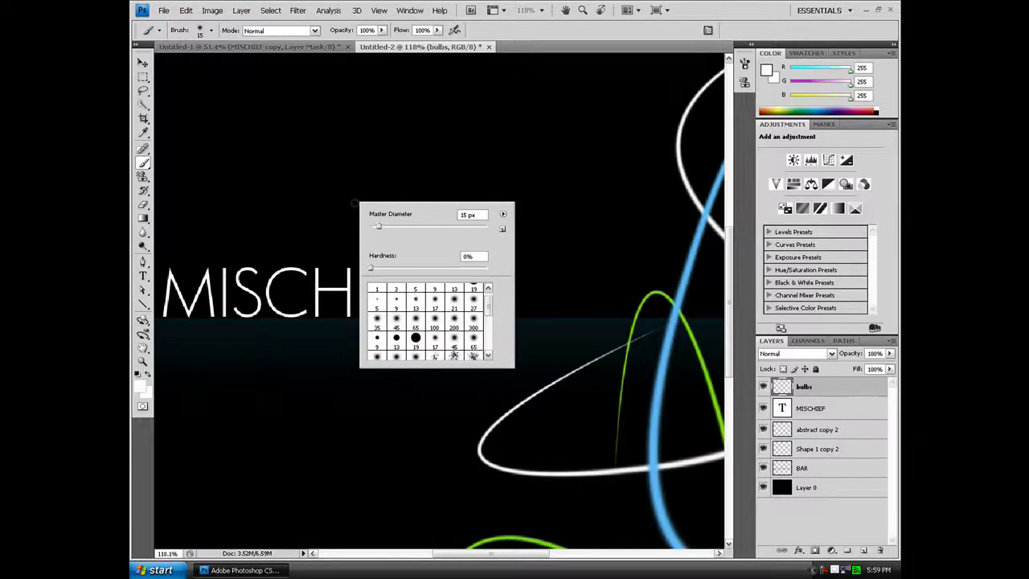
click(415, 308)
double_click(464, 216)
text(15)
key(Return)
click(170, 269)
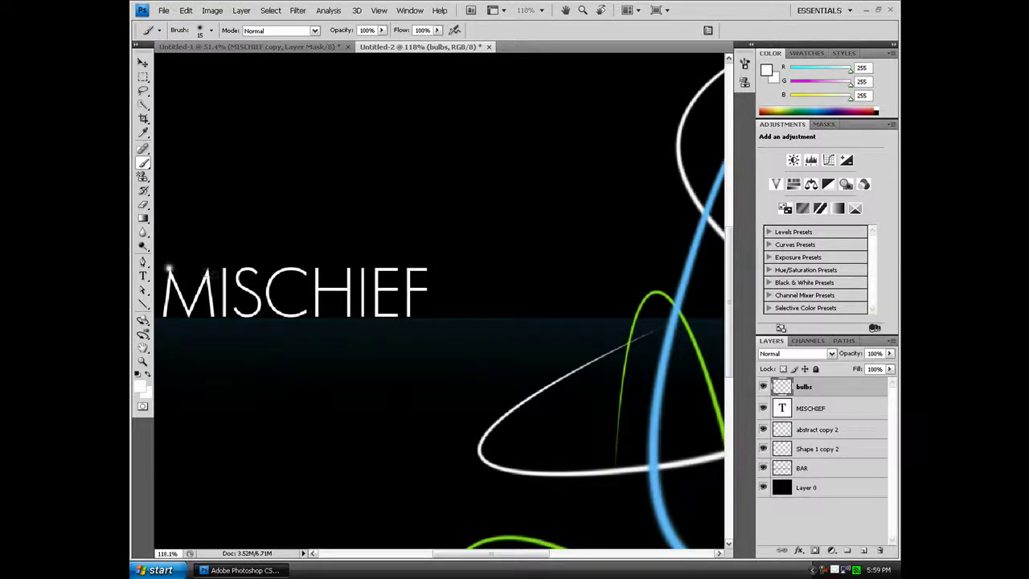
key(ctrl+z)
right_click(231, 211)
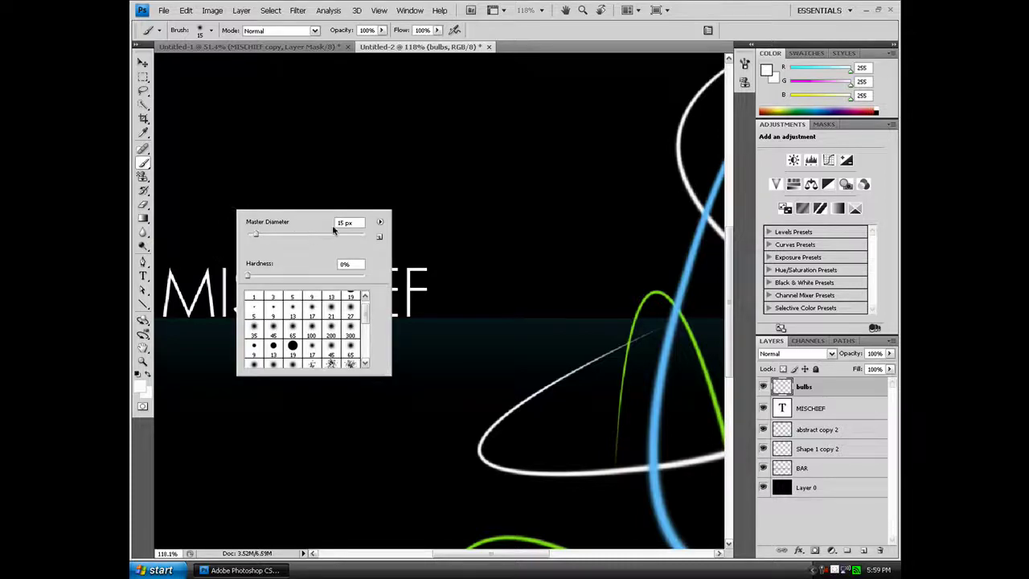
double_click(342, 224)
text(18)
Paint white glow dots at the stroke ends of the M, I, S, C and H.
click(168, 270)
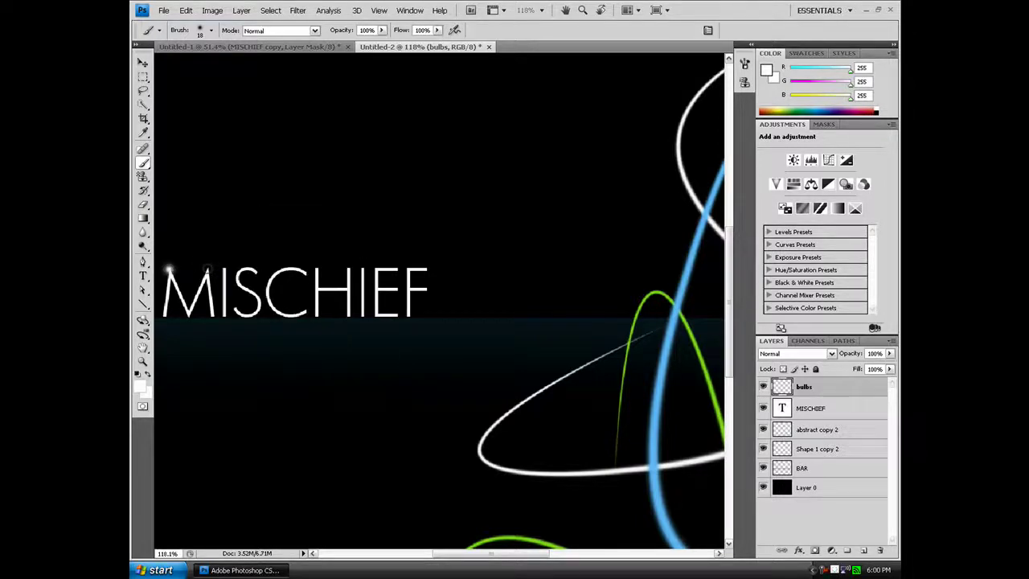
click(207, 269)
click(226, 271)
click(226, 269)
click(255, 272)
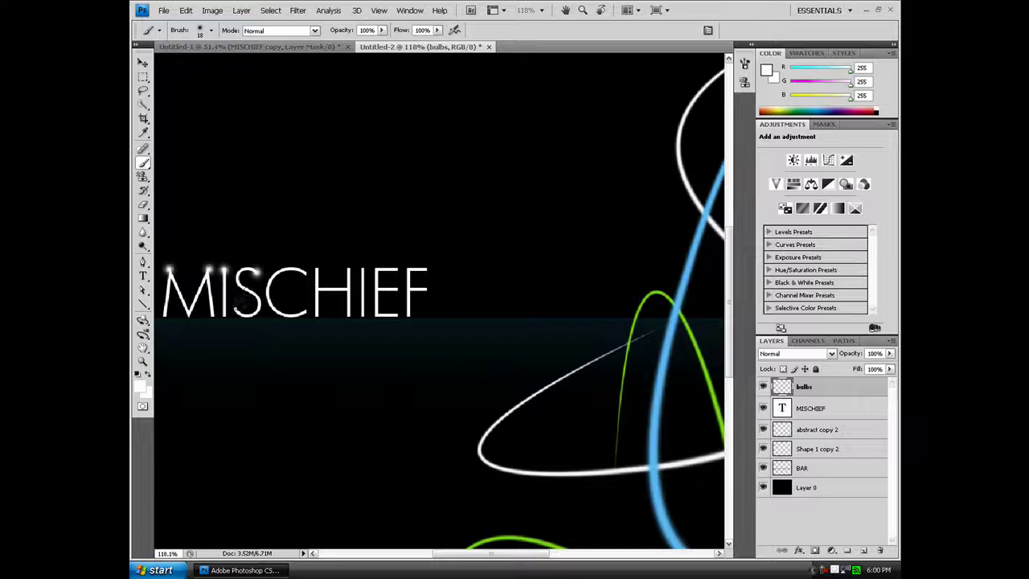
click(237, 308)
click(305, 271)
click(304, 311)
click(317, 268)
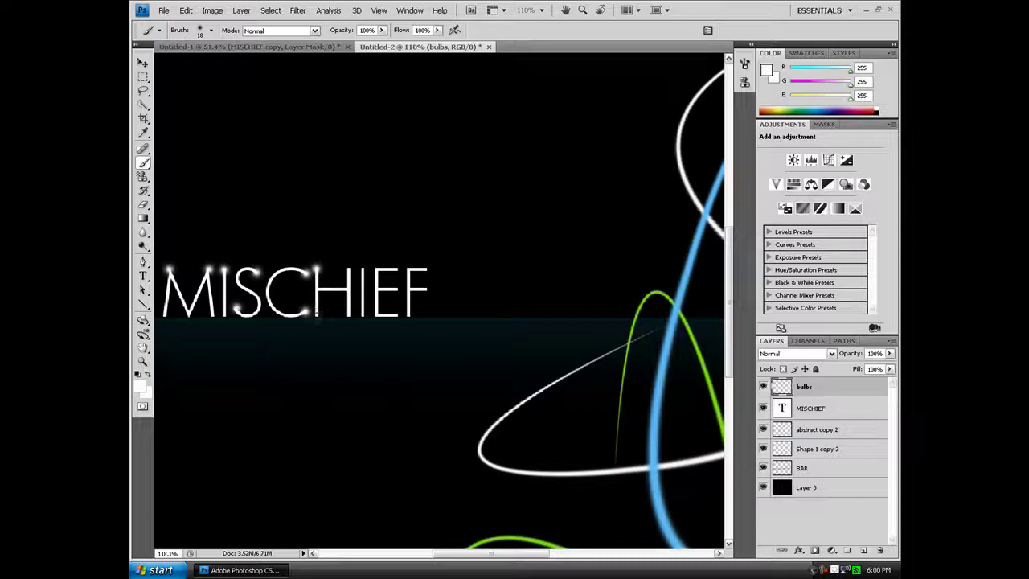
click(317, 316)
Paint glow dots on the second I, the E's bar ends and the F's corners.
click(348, 268)
click(348, 269)
click(348, 316)
click(366, 268)
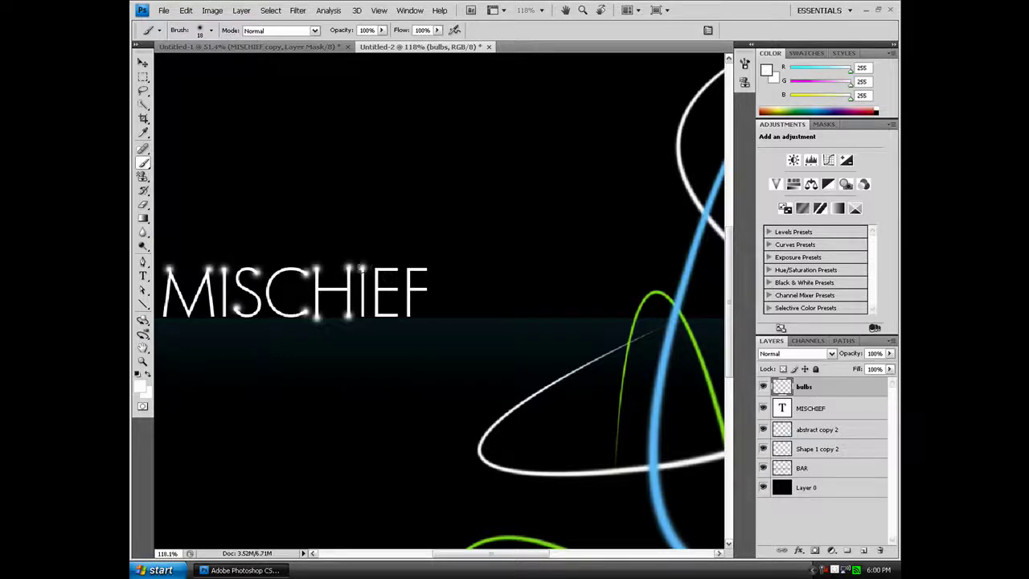
click(397, 270)
click(392, 293)
click(396, 314)
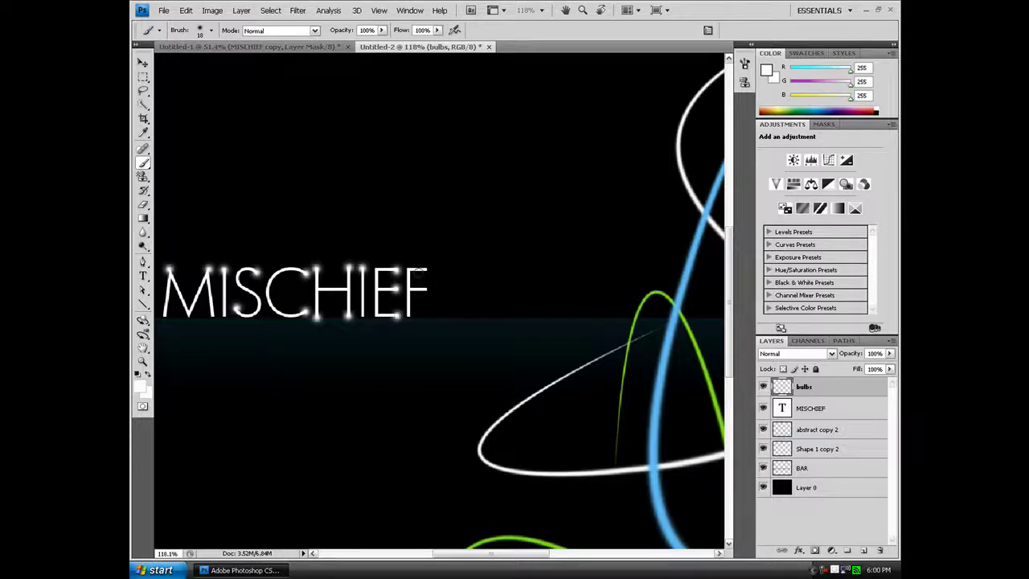
click(426, 270)
click(427, 288)
click(142, 62)
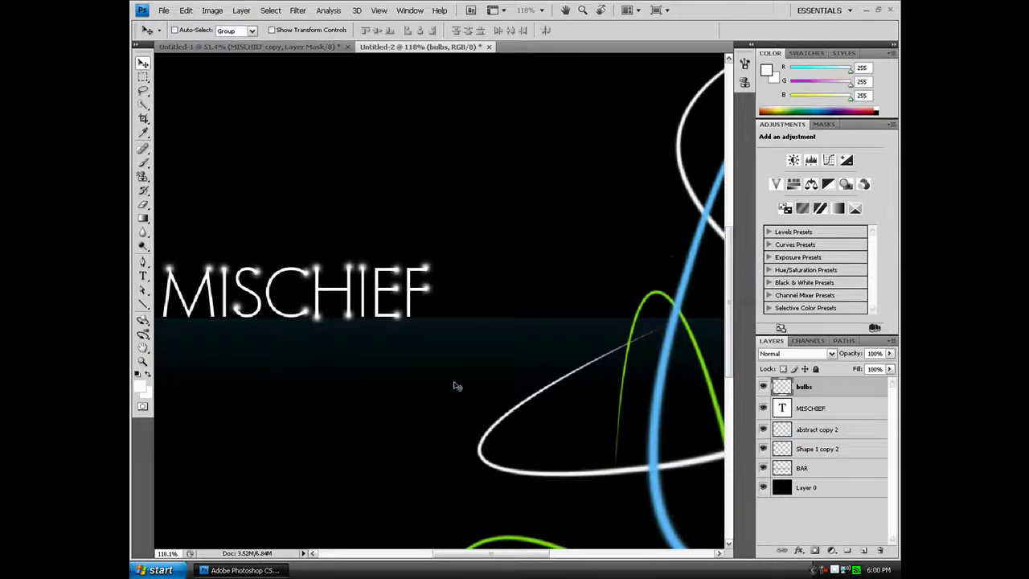
Duplicate the MISCHIEF text layer and drag the copy below the original.
click(265, 569)
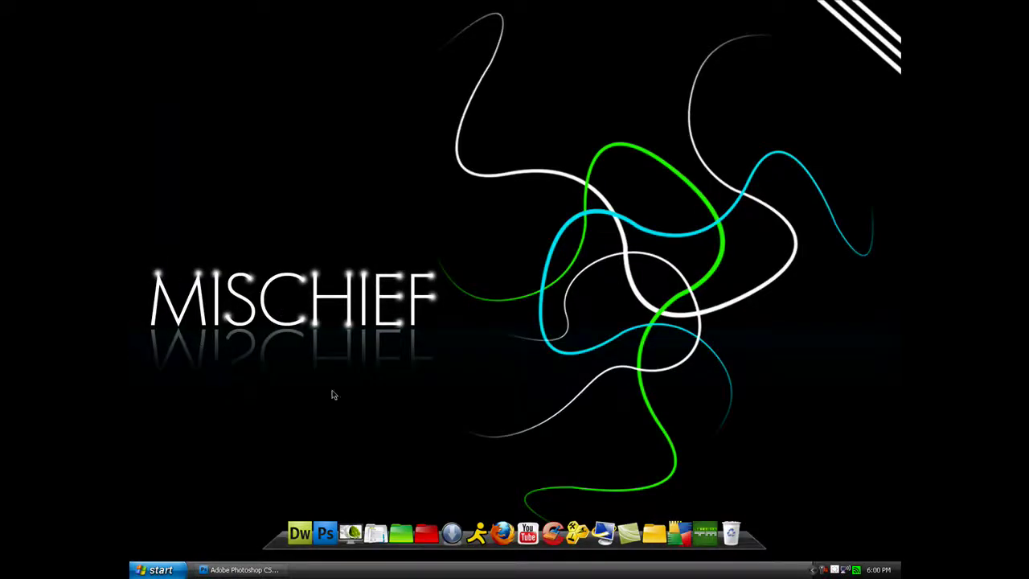
click(265, 570)
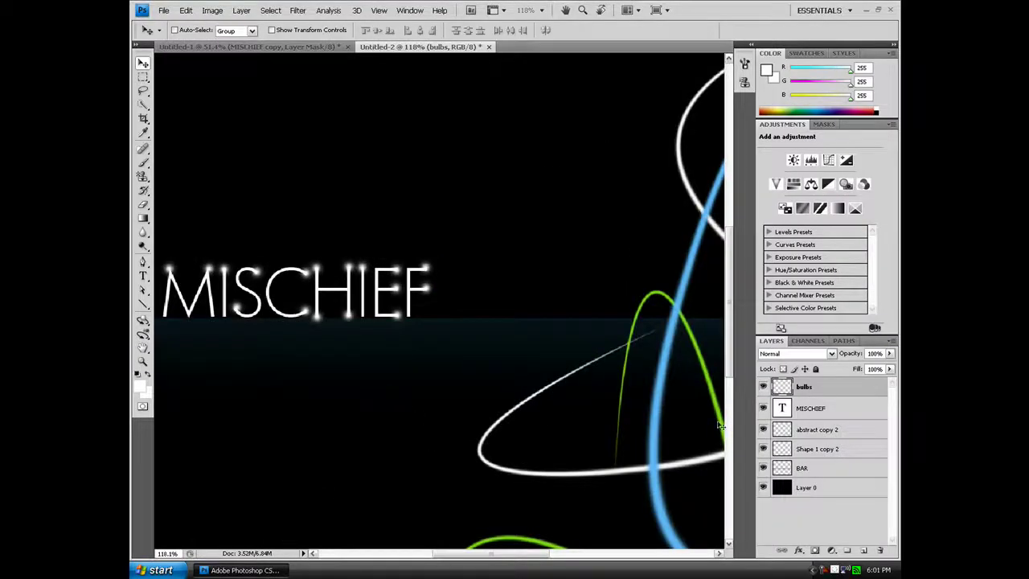
click(836, 408)
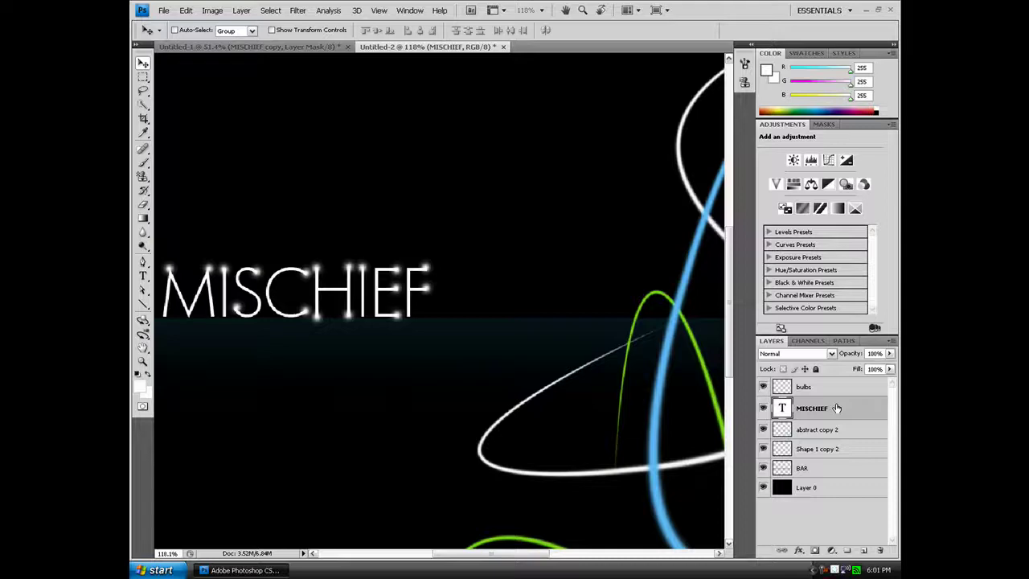
key(ctrl+j)
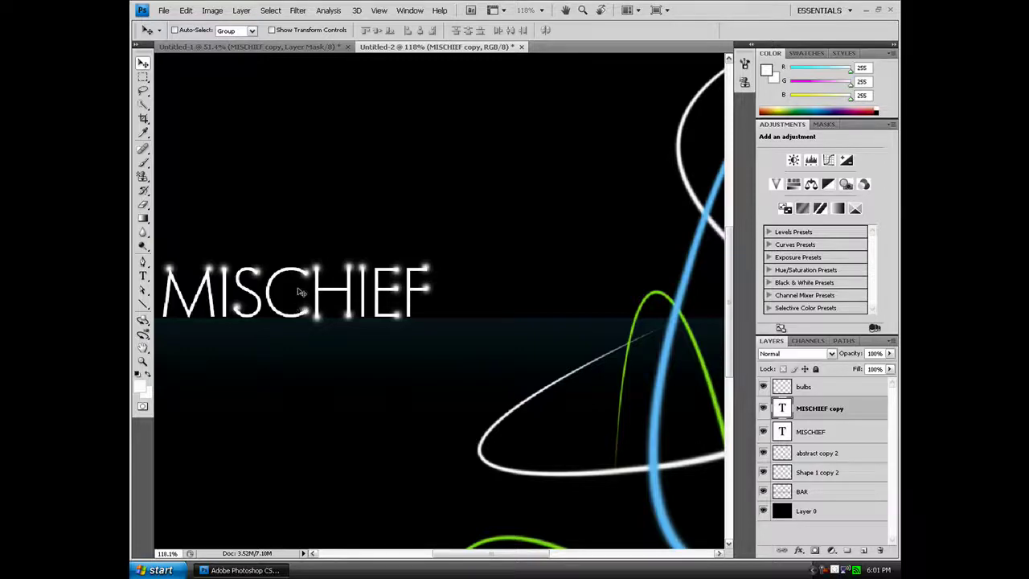
drag(298, 291, 295, 346)
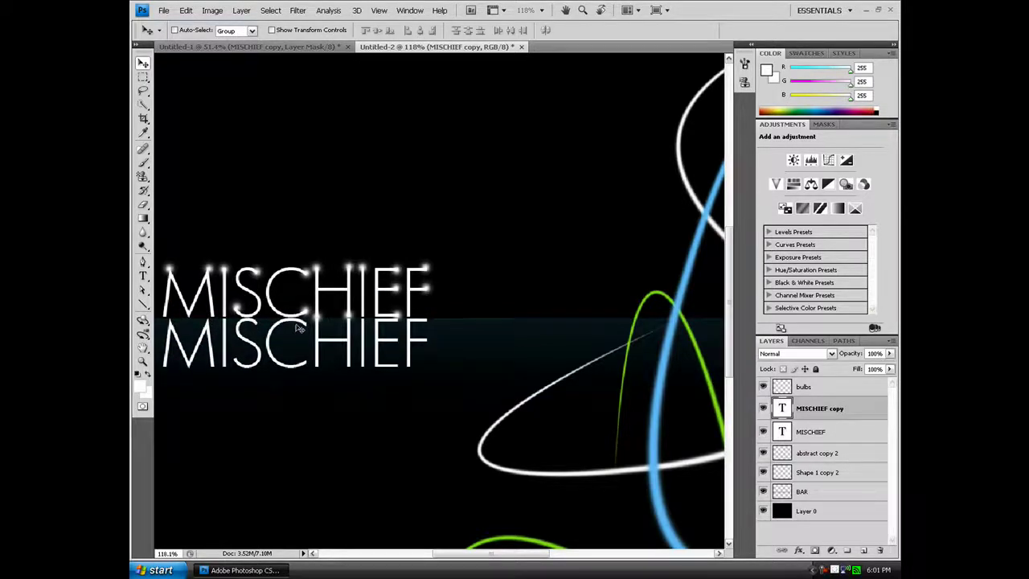
Flip the copy vertically and nudge it up two steps to form the reflection.
key(ctrl+t)
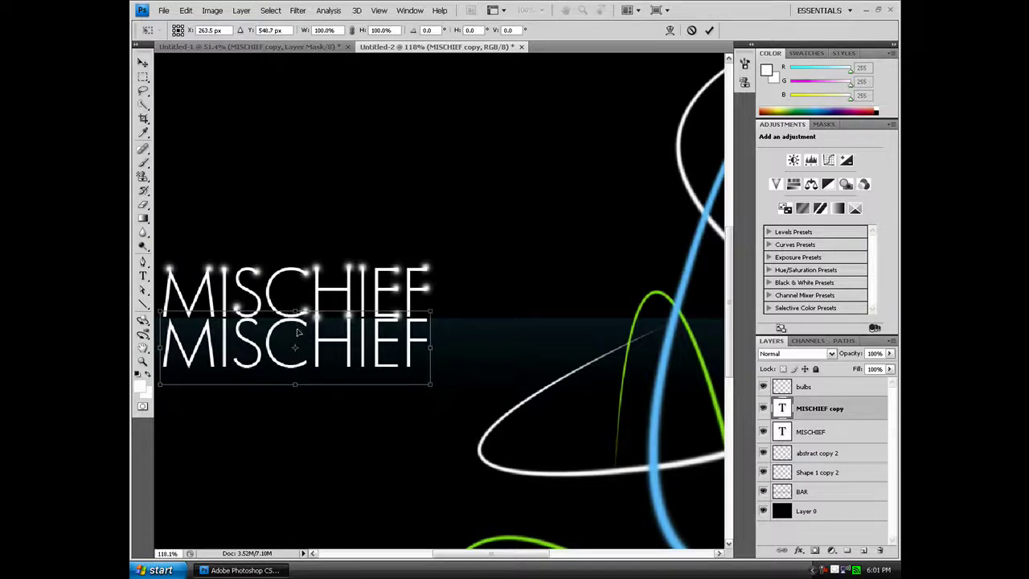
right_click(297, 331)
click(338, 475)
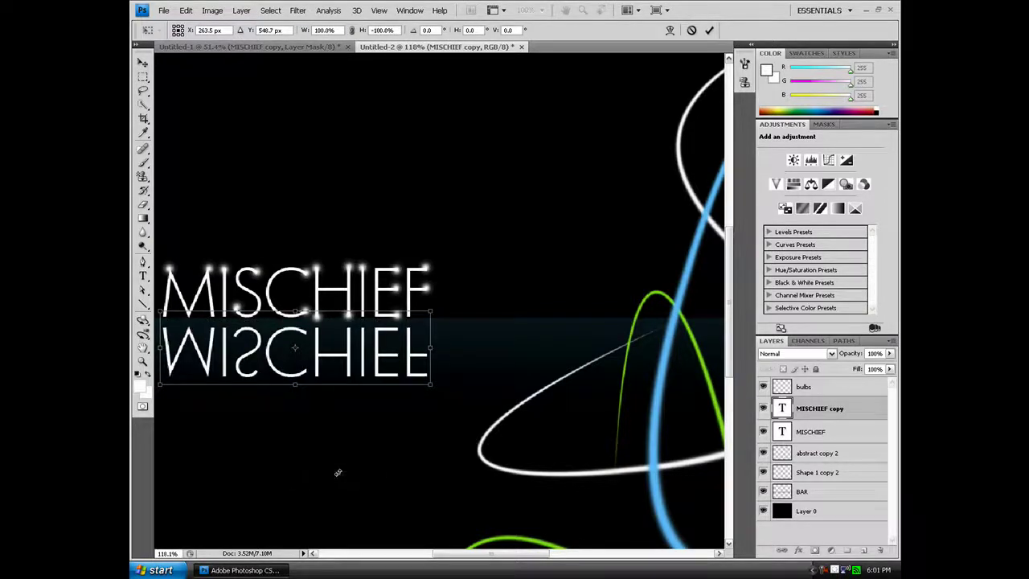
key(Return)
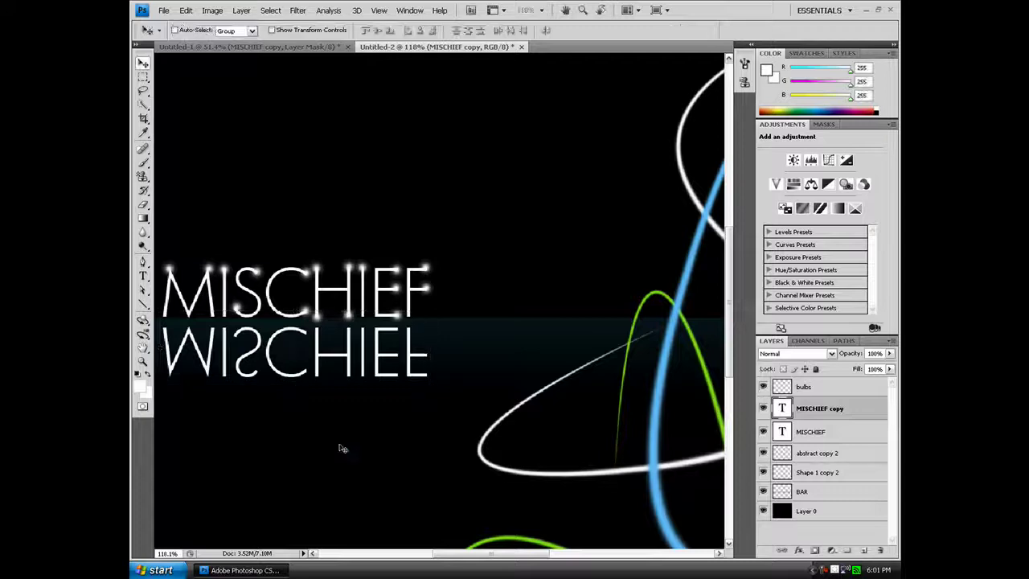
key(Up)
key(Up)
key(Up)
key(Up)
key(Up)
key(Up)
key(Up)
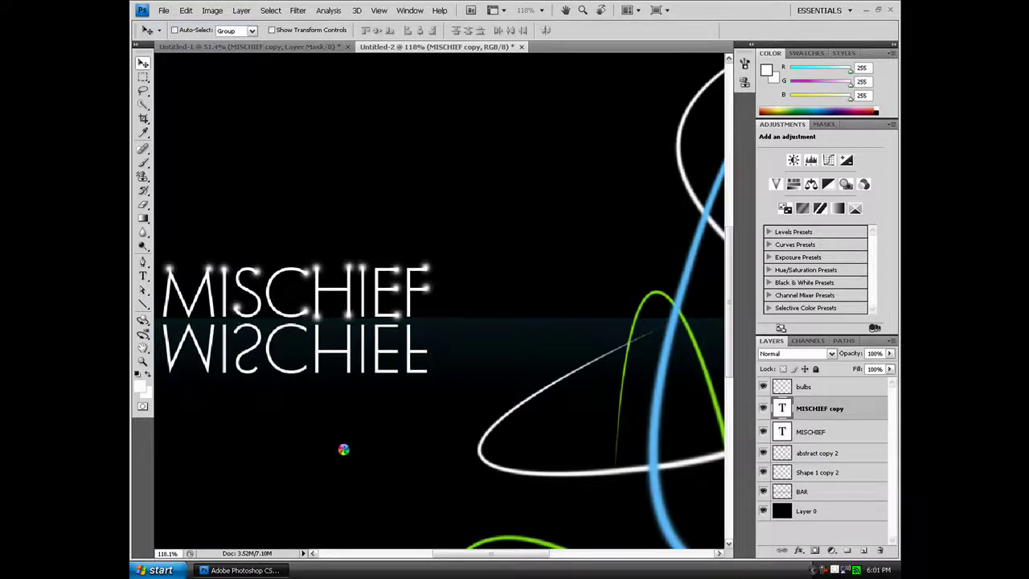
key(Up)
key(Up)
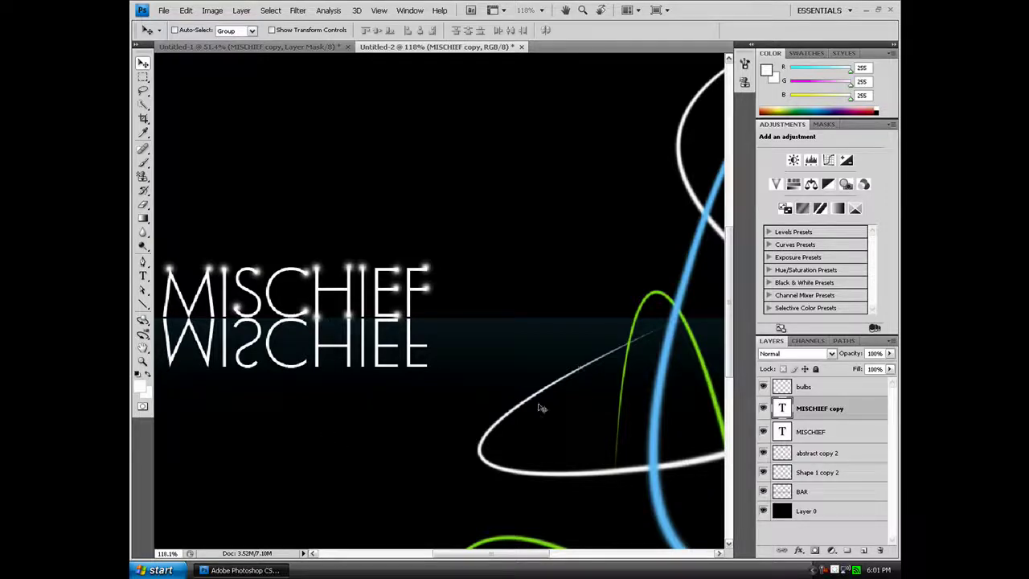
Mask the reflection with a black-to-white gradient so it fades downward, and set its opacity to 50%.
click(815, 550)
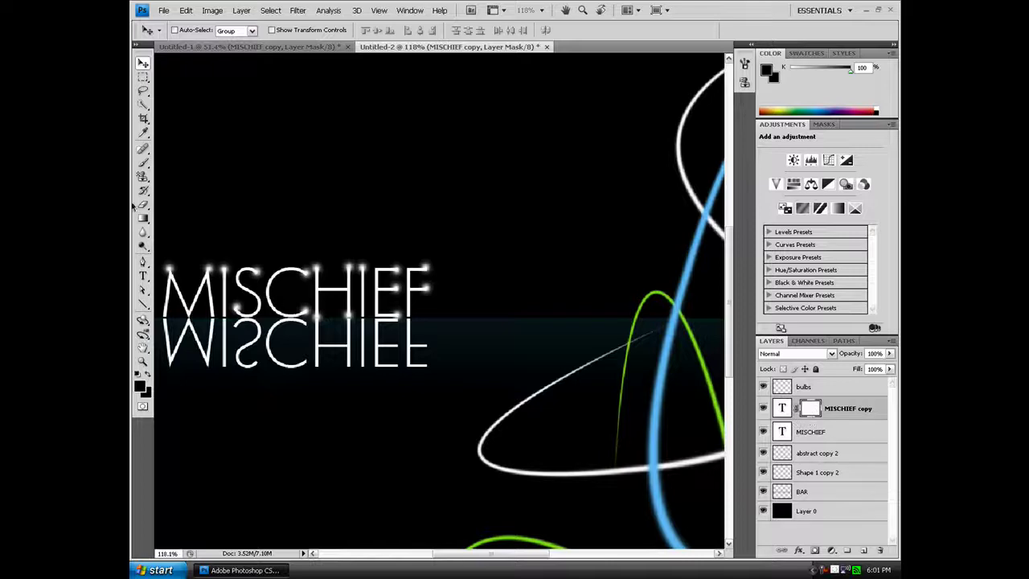
click(144, 222)
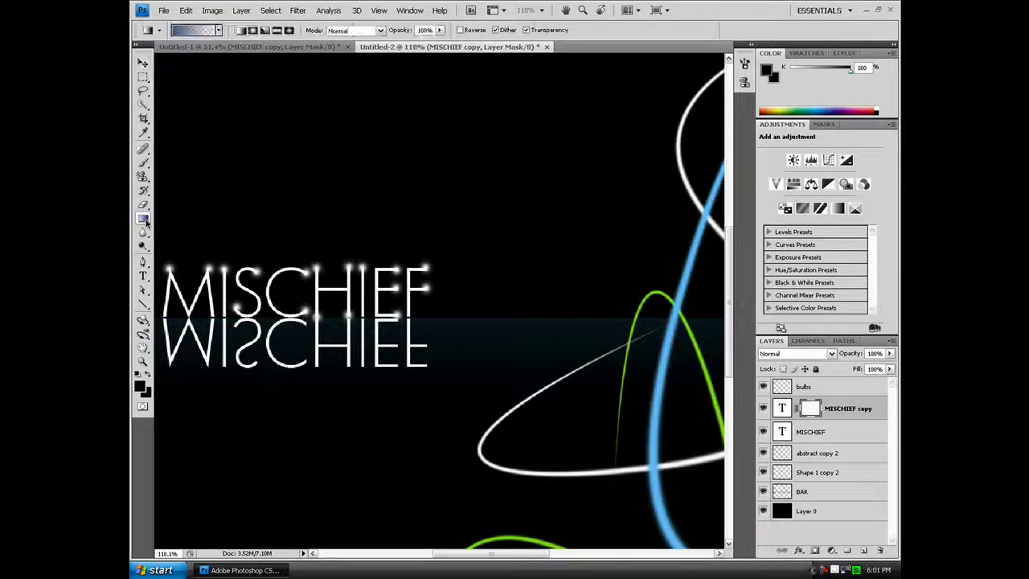
click(218, 31)
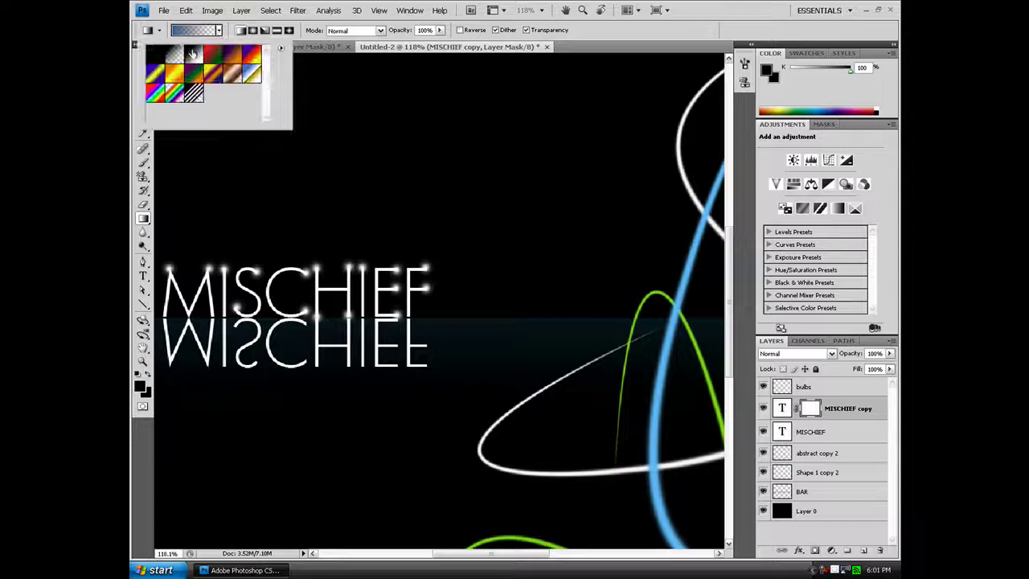
click(193, 53)
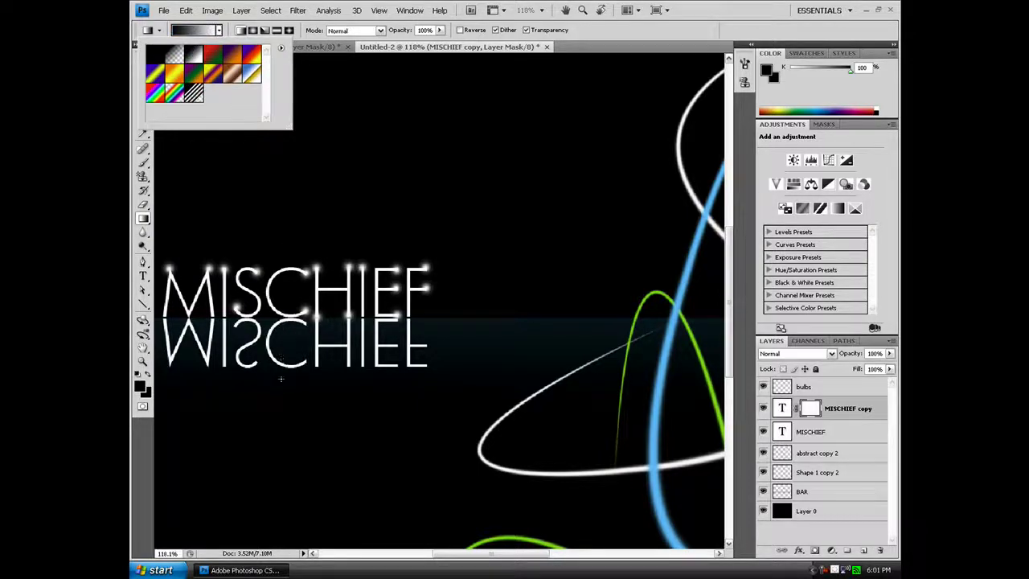
click(283, 371)
drag(278, 339, 282, 371)
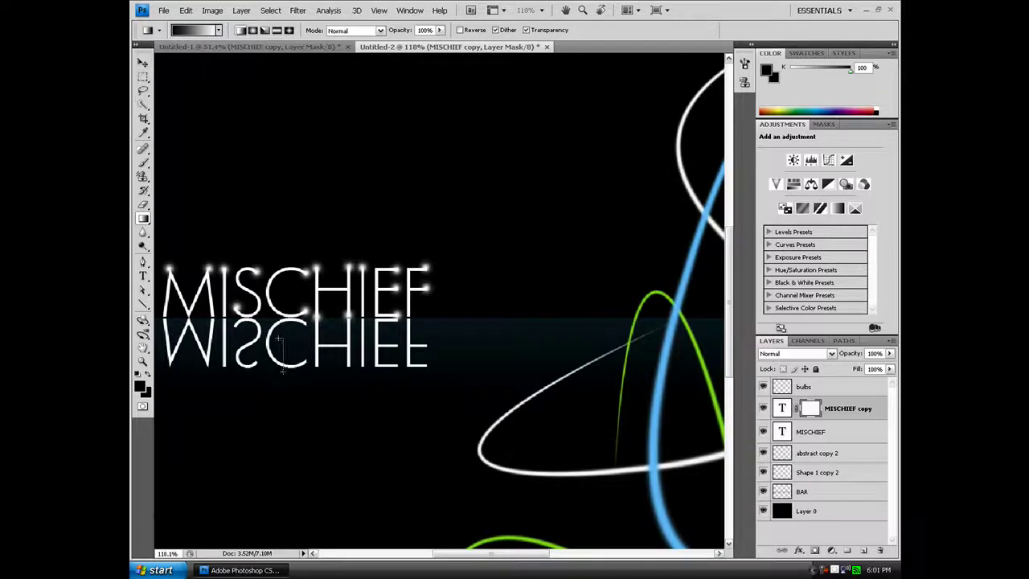
drag(284, 301, 284, 299)
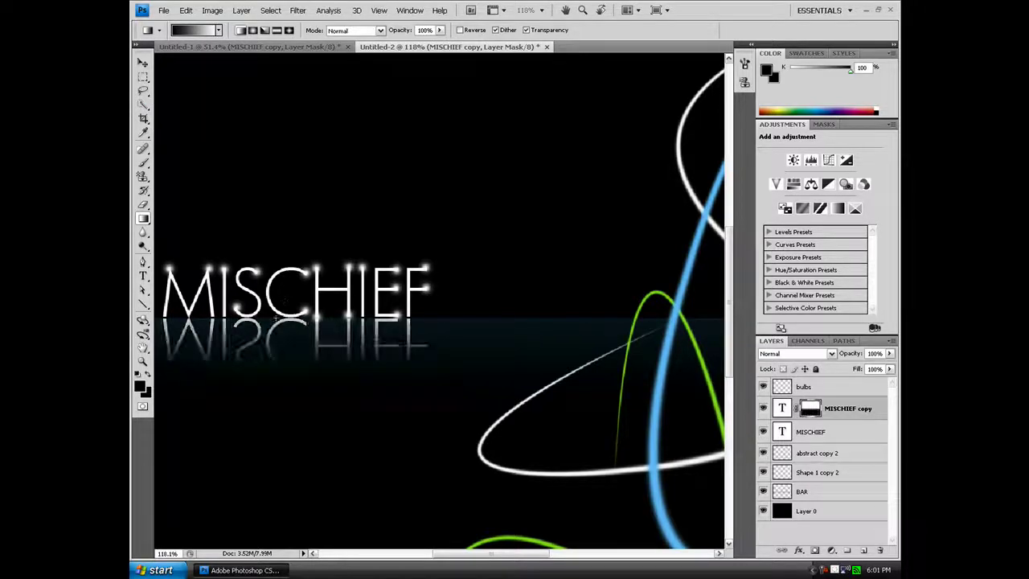
drag(280, 369, 276, 302)
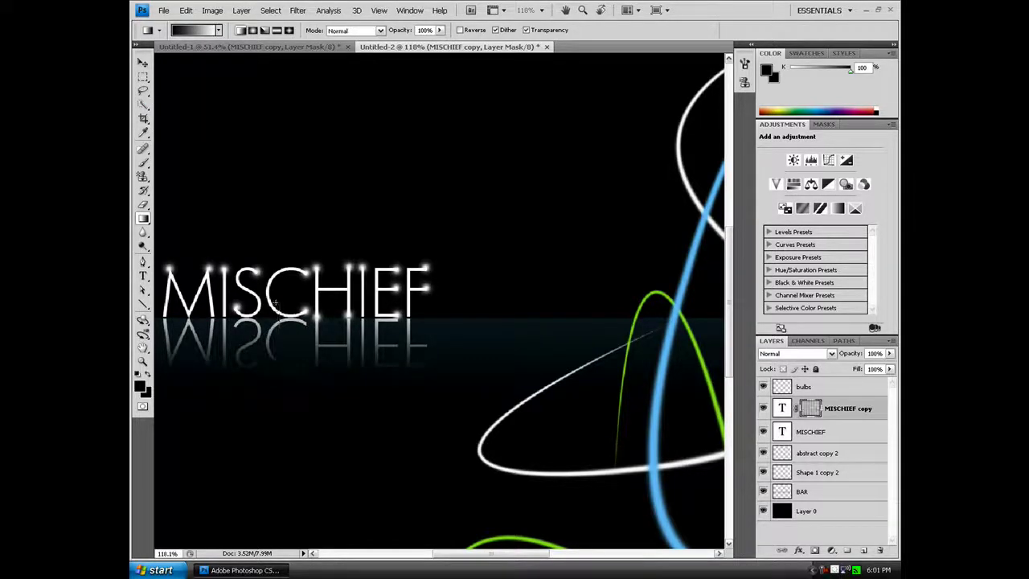
drag(275, 338, 275, 316)
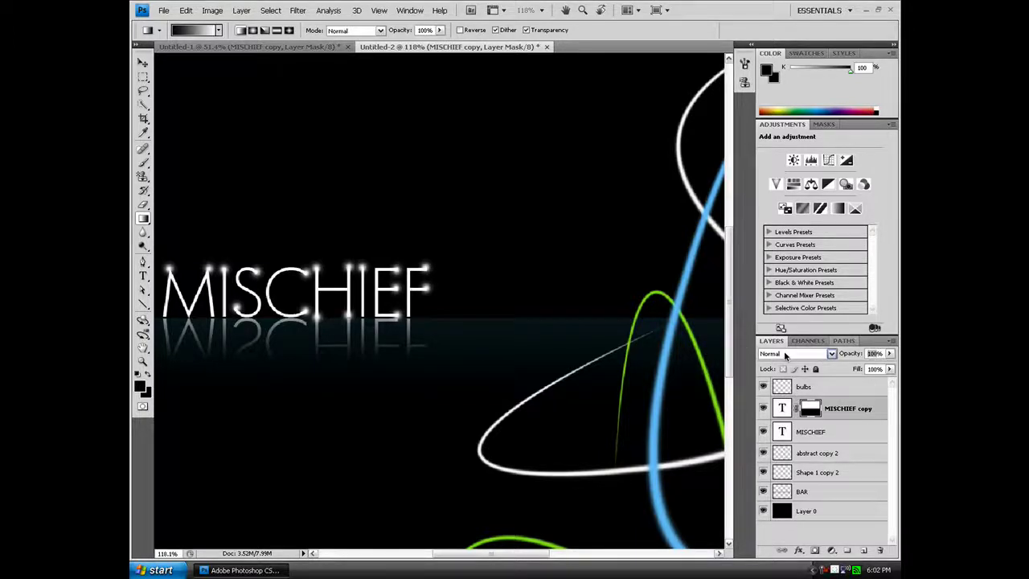
key(5)
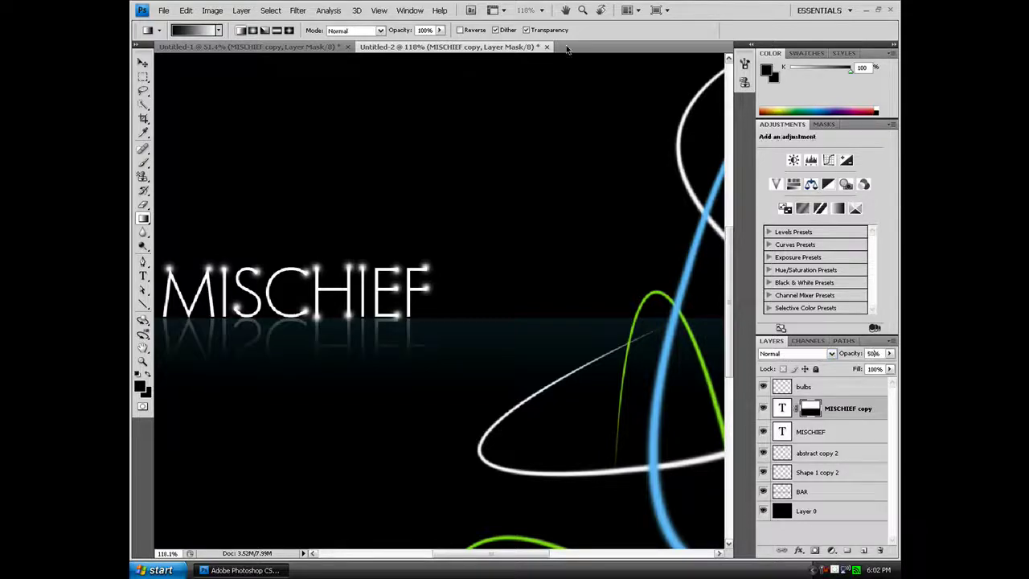
click(143, 63)
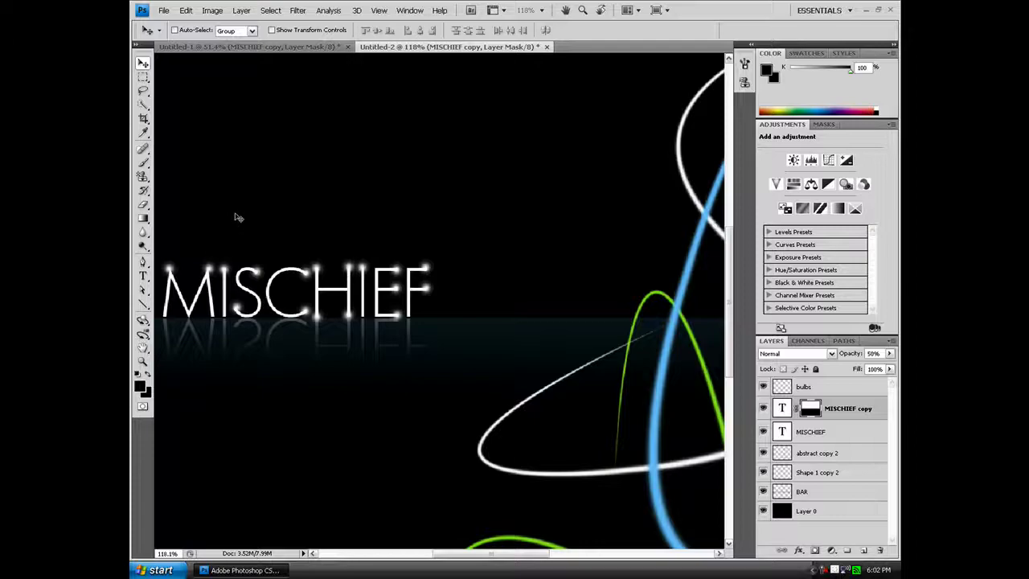
Fit the whole canvas on screen (Ctrl+0) to view the complete wallpaper design.
key(ctrl+0)
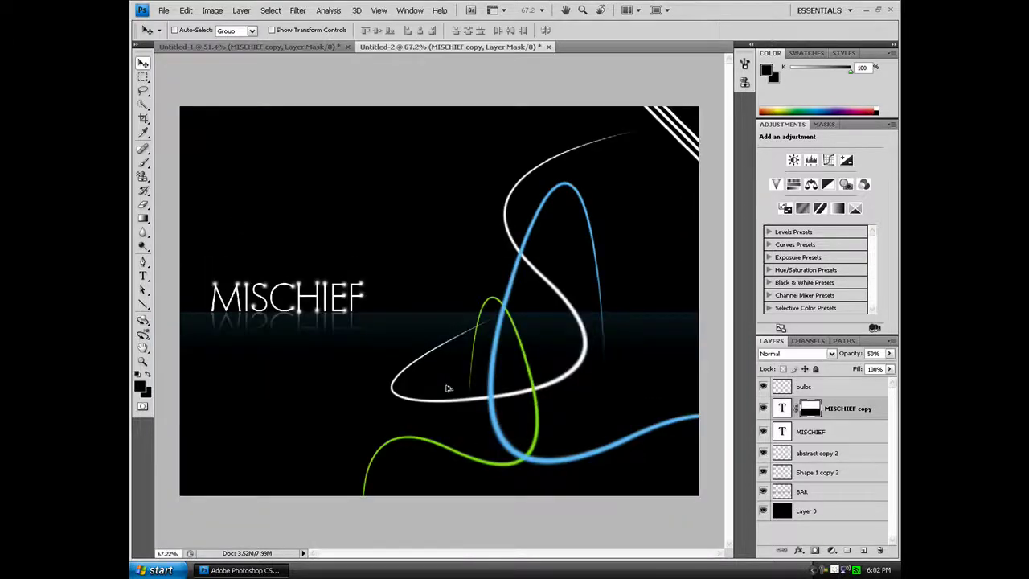
Save a JPEG copy named wallpaper in My Documents, accepting the JPEG quality options.
click(161, 11)
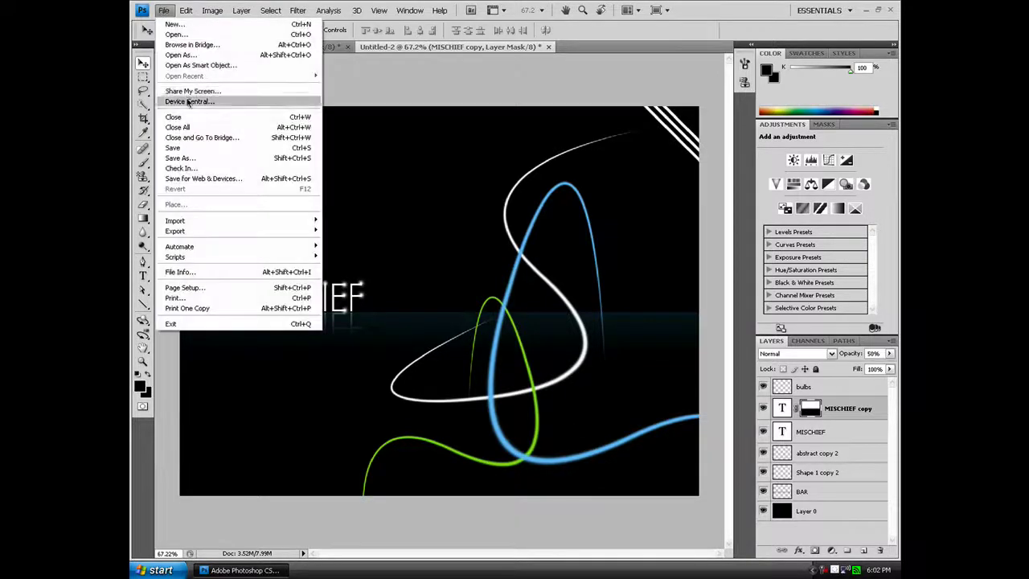
click(186, 160)
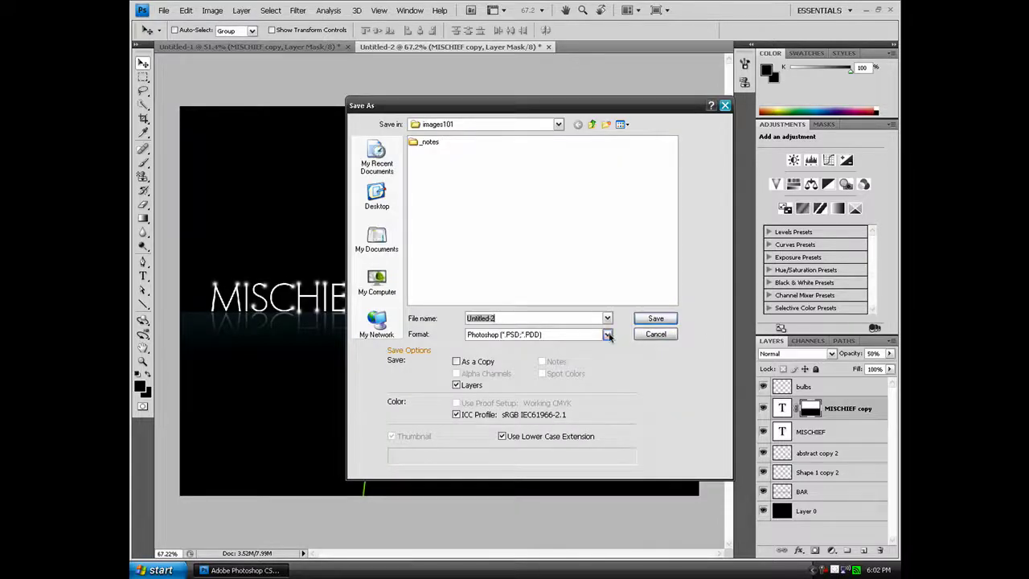
click(609, 336)
click(562, 416)
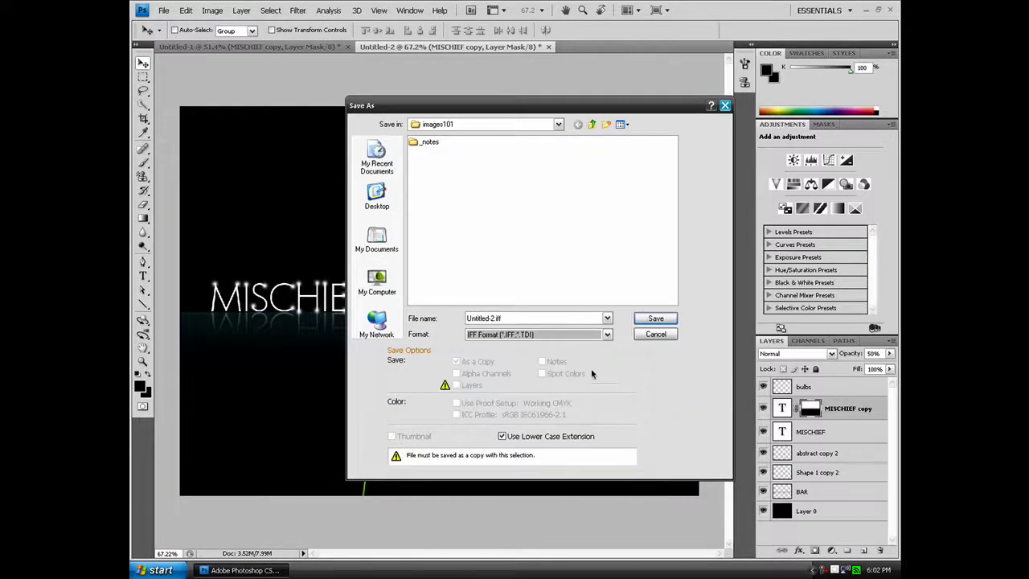
click(609, 335)
click(576, 413)
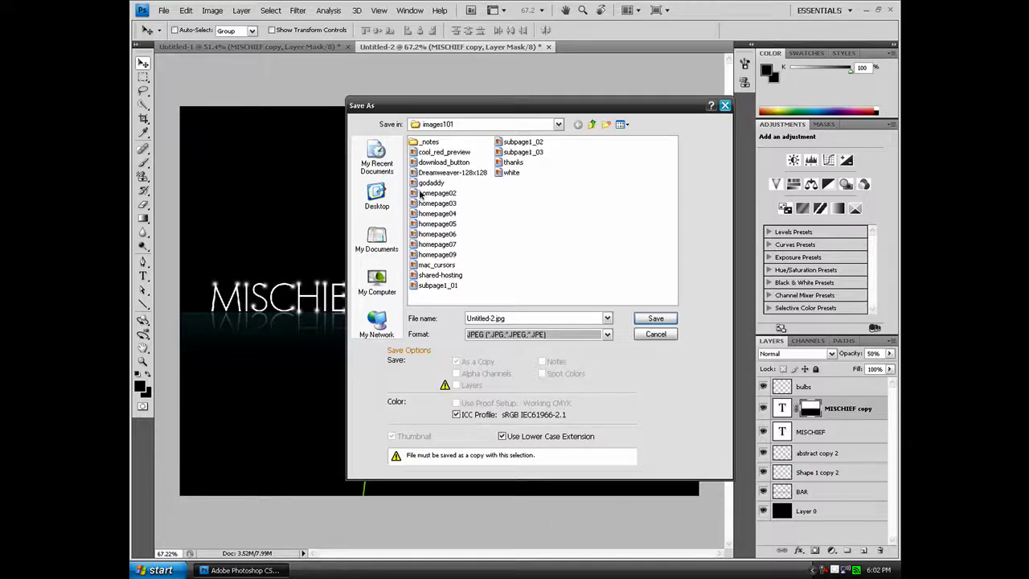
click(376, 240)
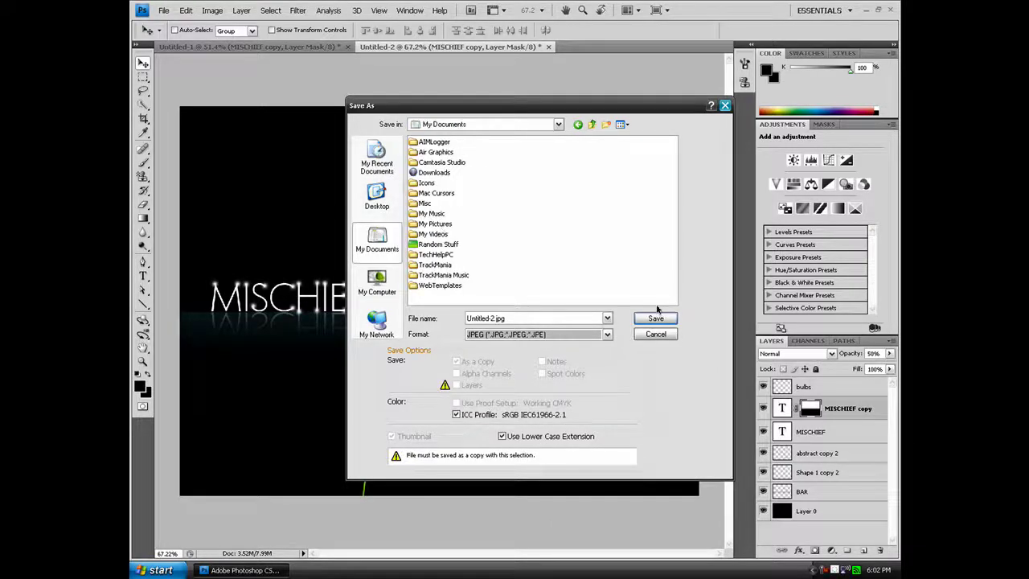
click(559, 318)
text(wall)
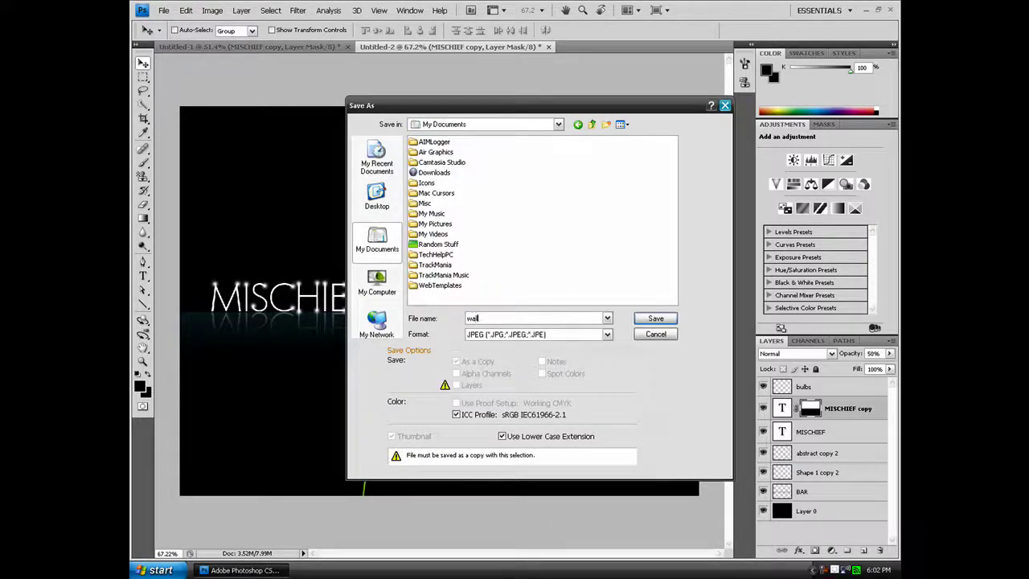
text(ape)
key(BackSpace)
key(BackSpace)
key(Return)
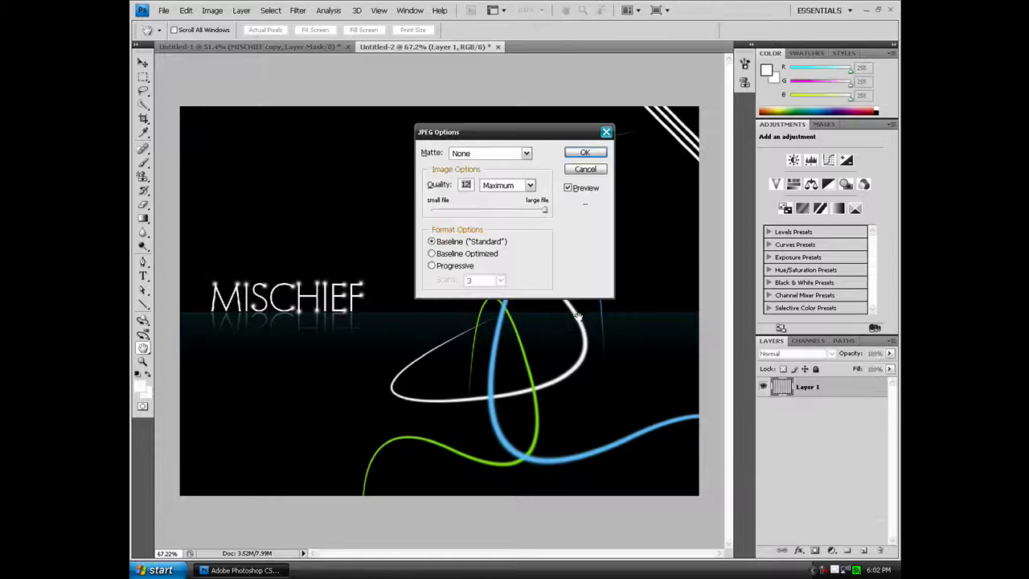
click(585, 154)
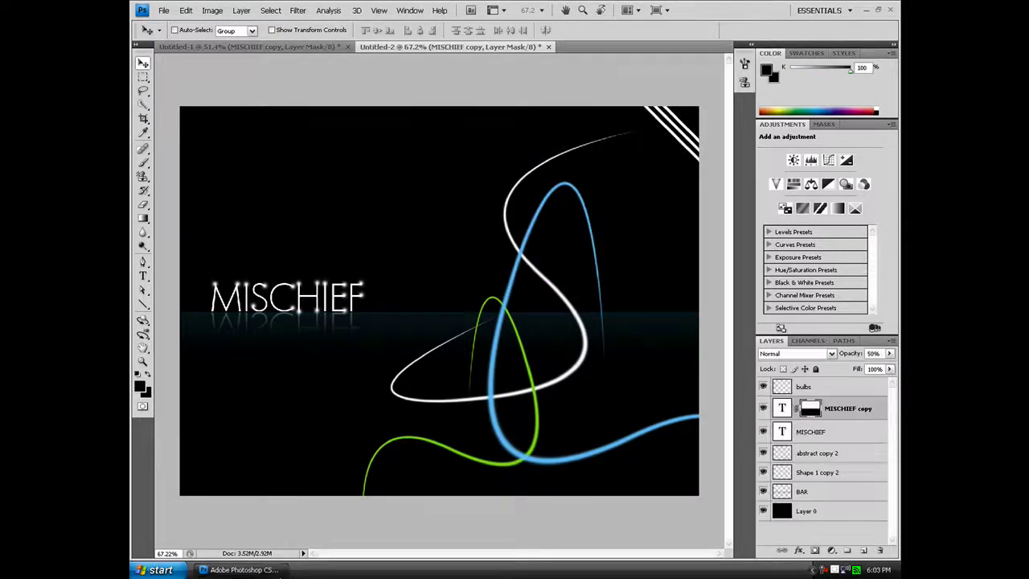
Open wallpaper.jpg from My Documents in the Windows image viewer.
key(super+d)
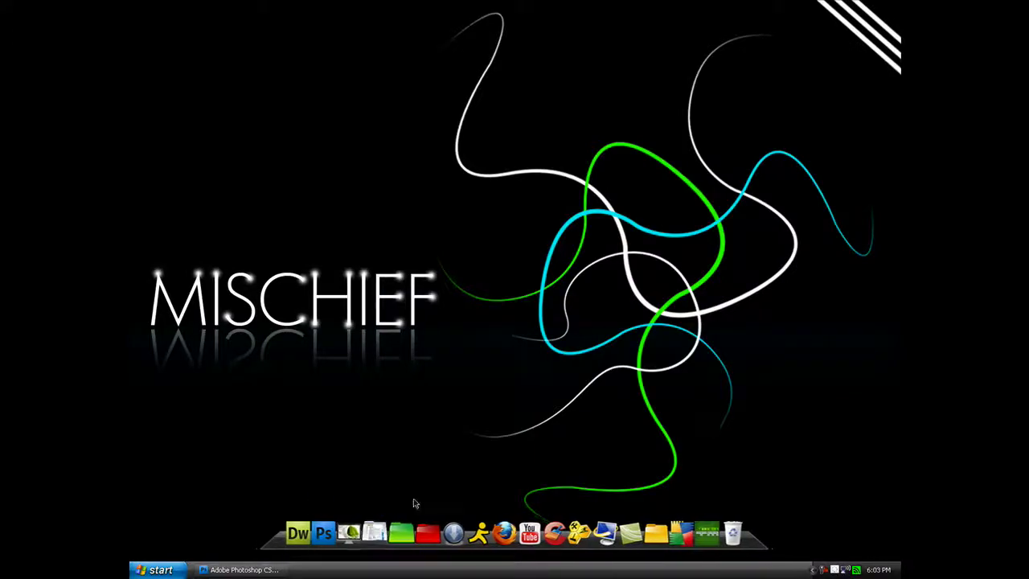
click(374, 532)
click(322, 265)
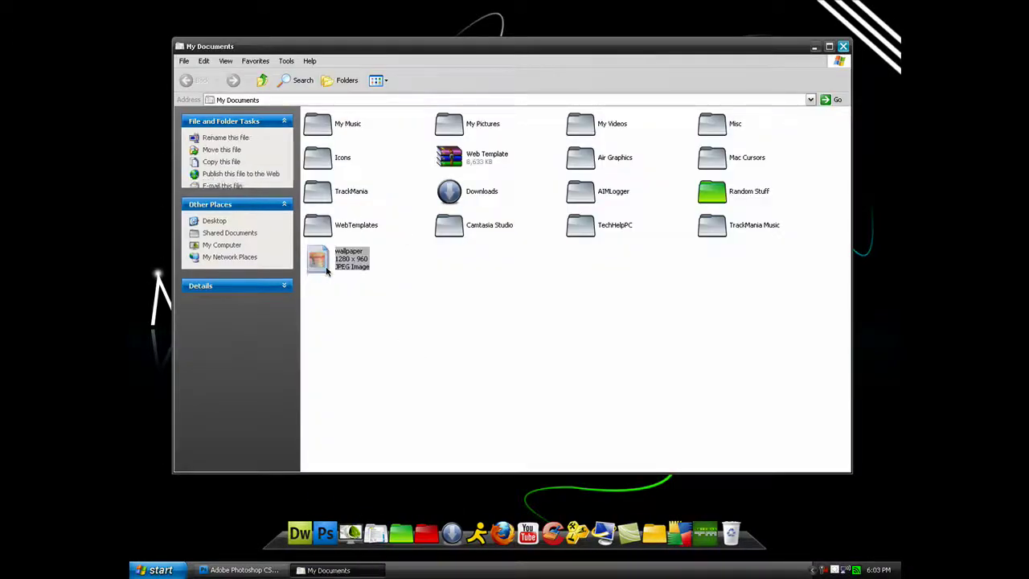
double_click(327, 272)
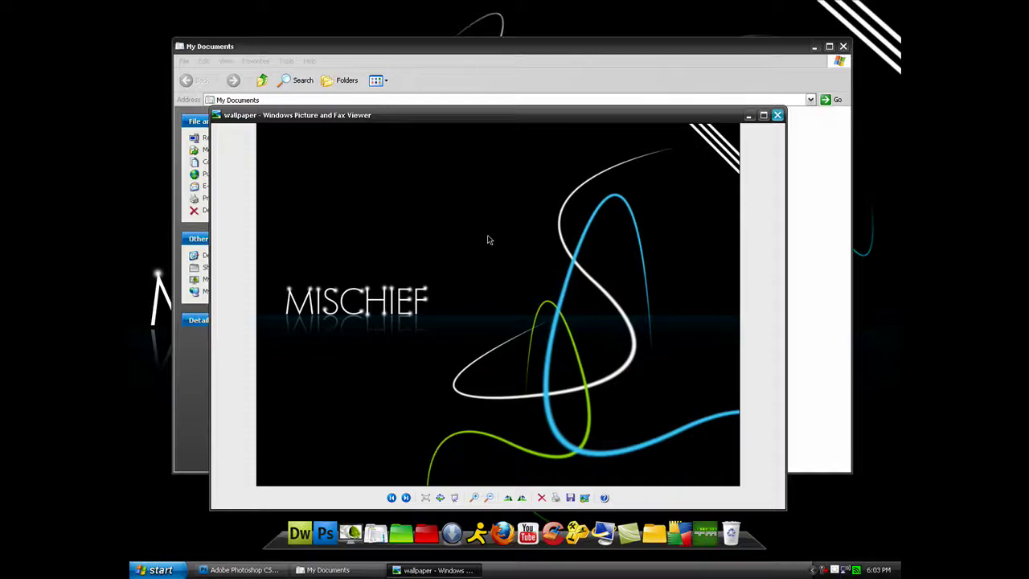
Set wallpaper.jpg as the desktop background, then close the viewer and My Documents folder.
right_click(487, 239)
click(520, 317)
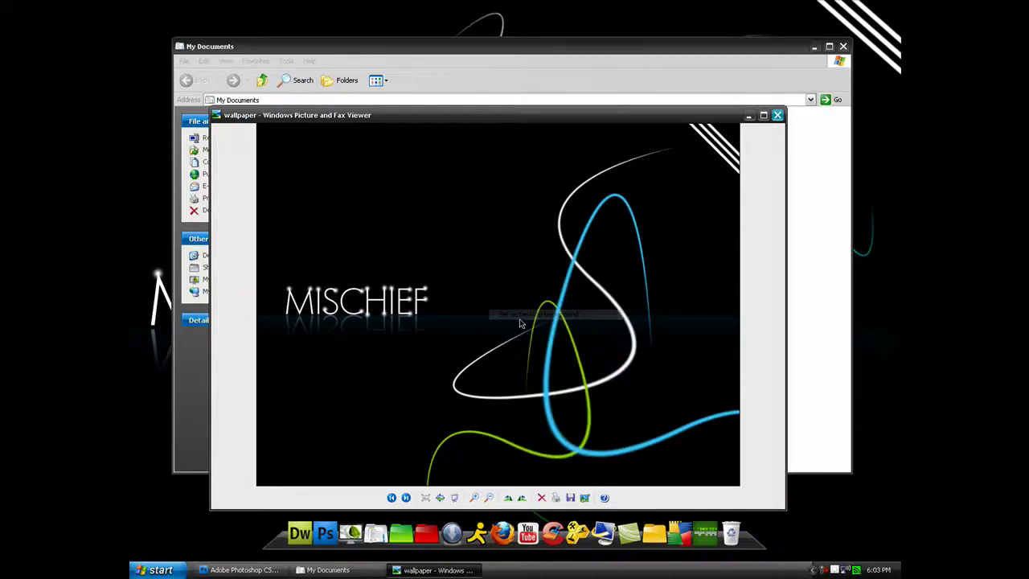
click(778, 116)
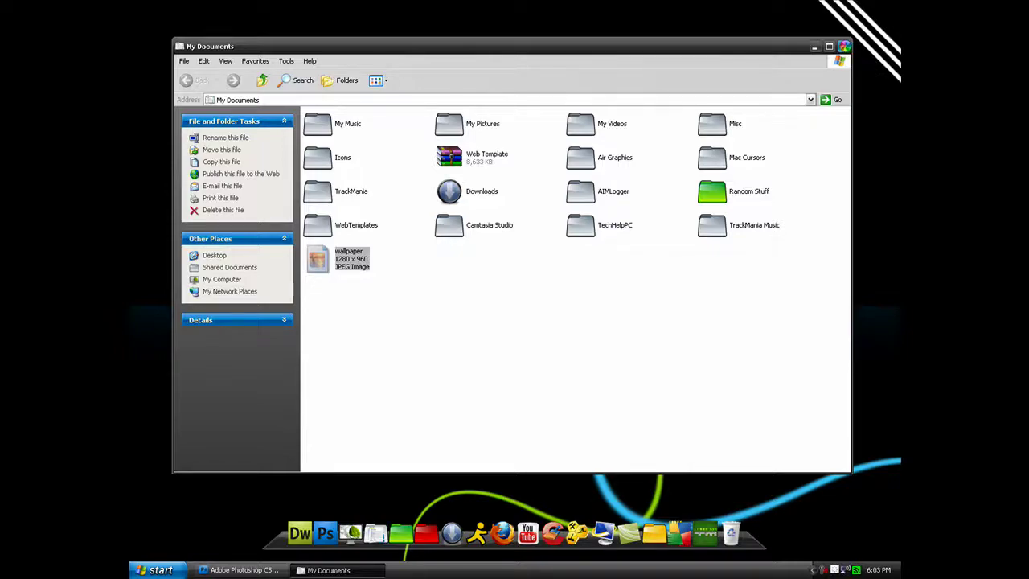
click(843, 46)
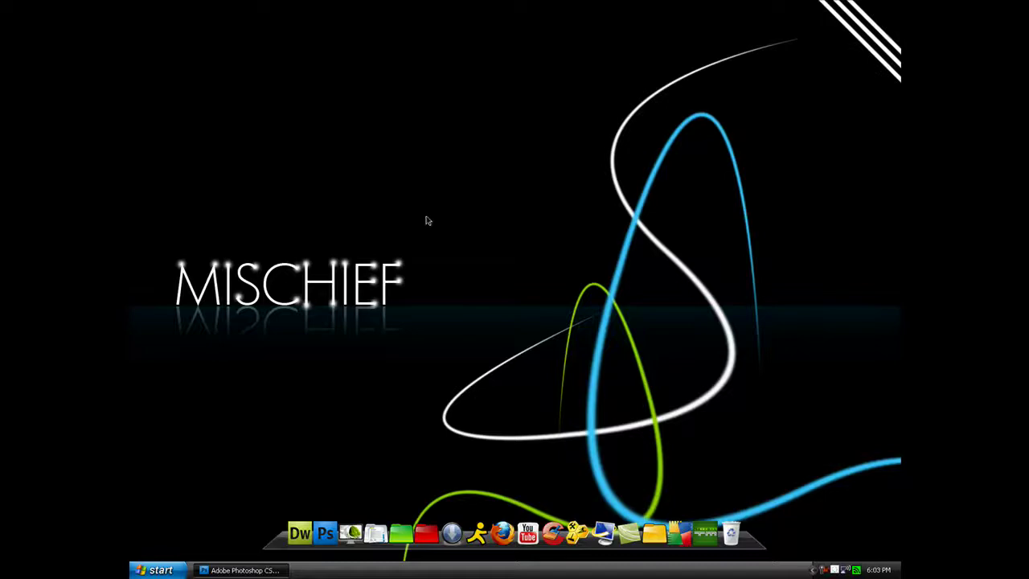